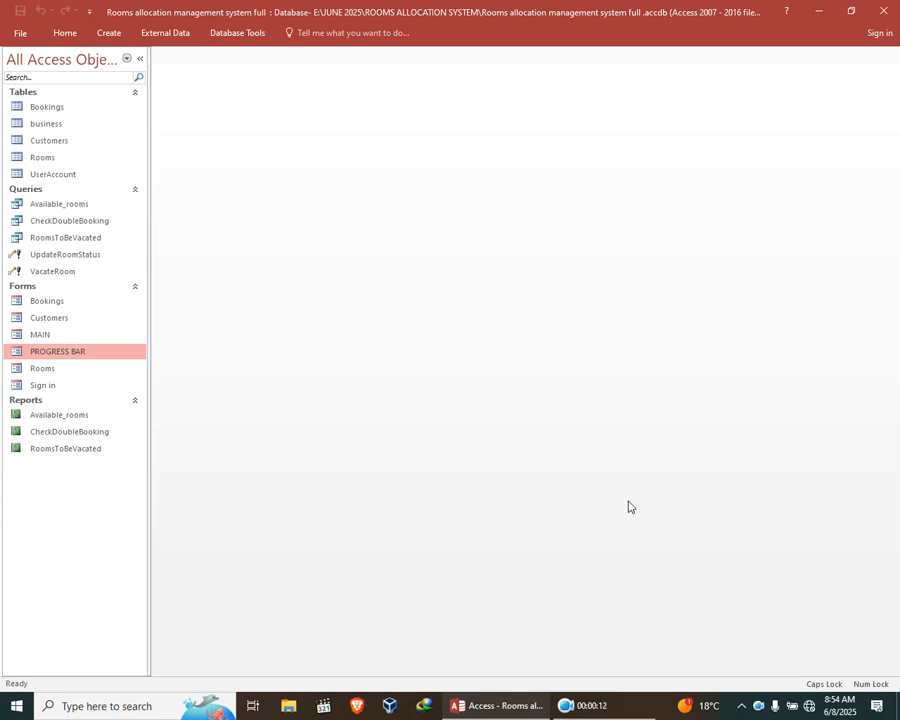
Run the PROGRESS BAR form through to the administrator sign-in and cancel the login.
double_click(104, 353)
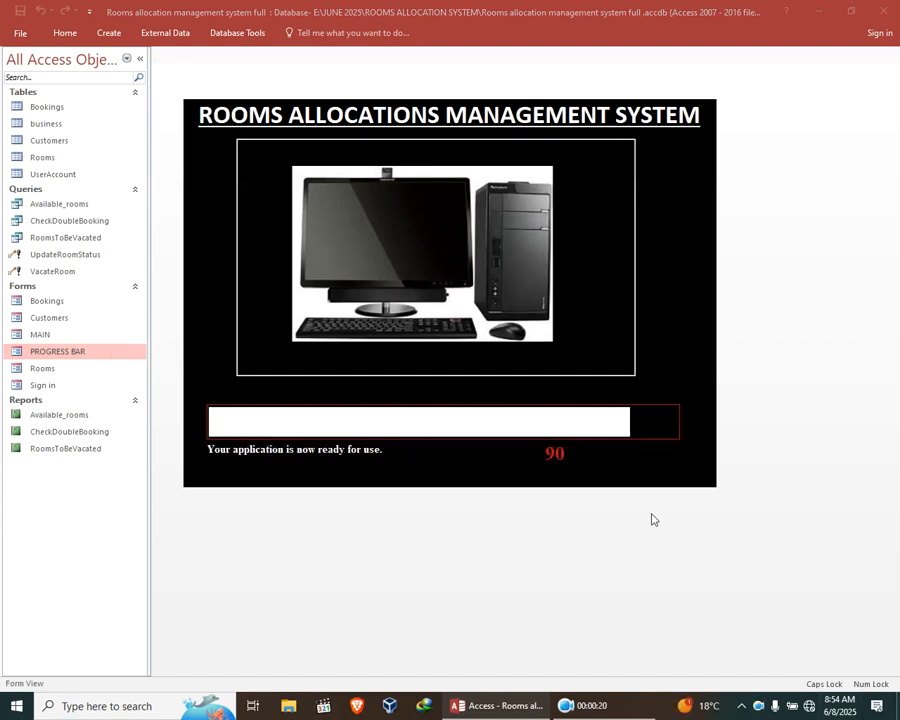
drag(273, 154, 248, 186)
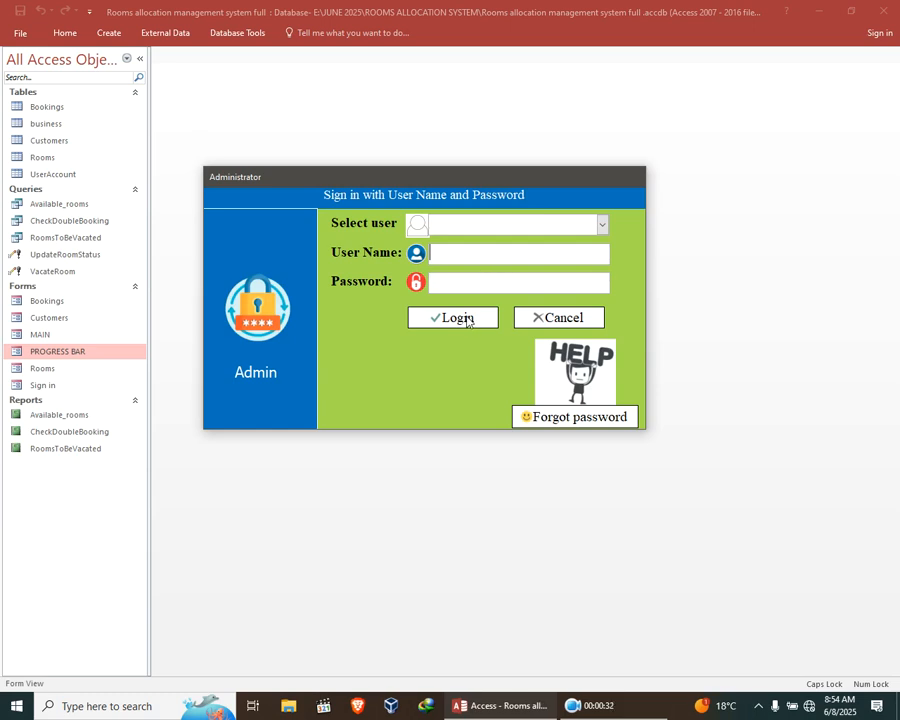
click(527, 318)
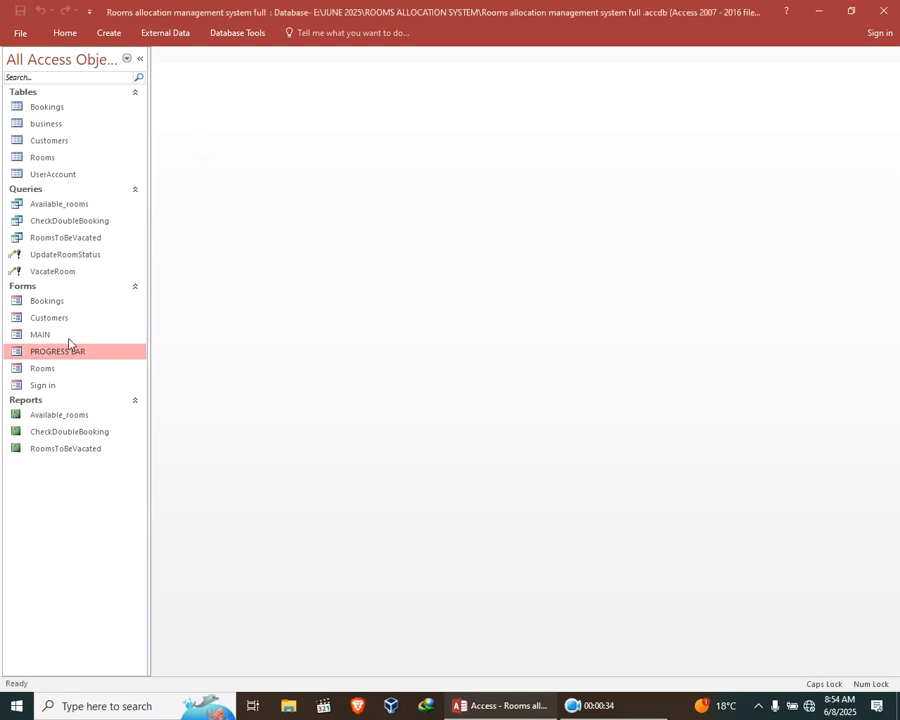
Open the MAIN form, move it lower on the workspace, and open the customer details from it.
double_click(49, 337)
drag(309, 76, 301, 184)
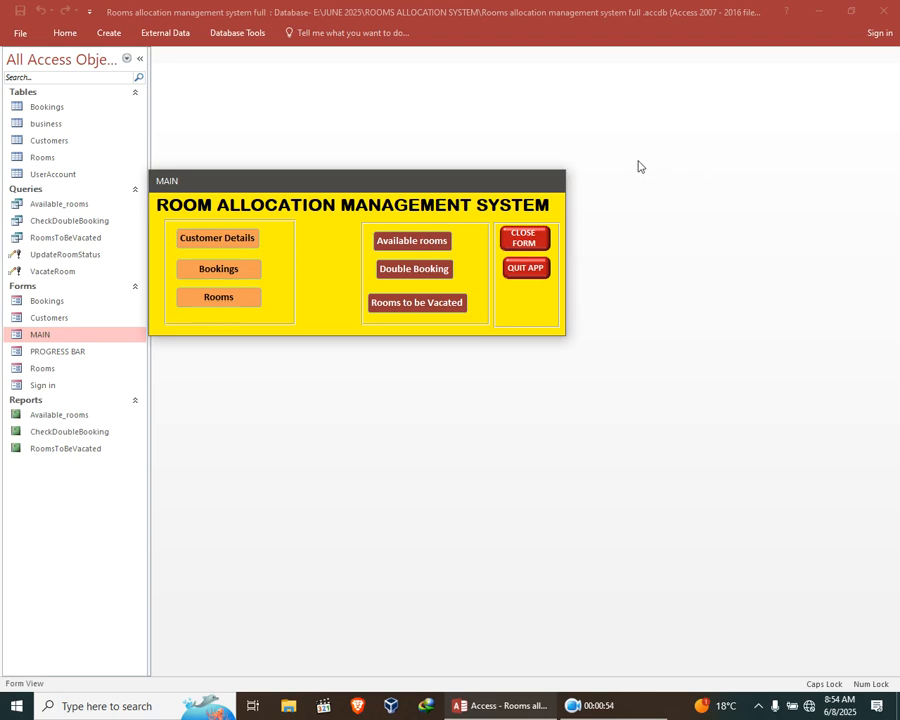
click(249, 237)
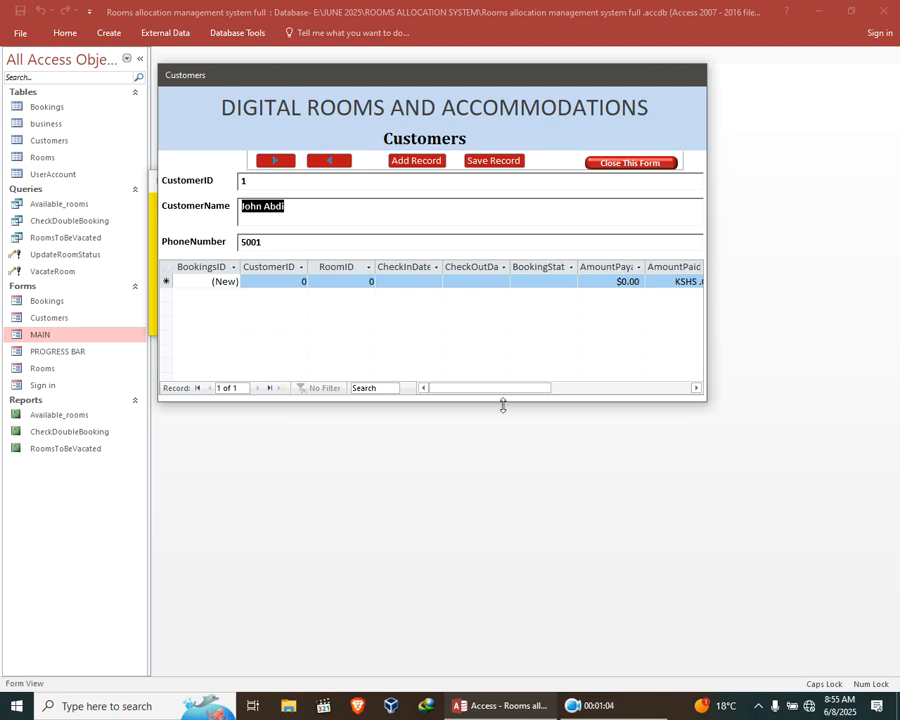
View the next and previous customer records and close the Customers form, confirming the closure.
drag(532, 392, 464, 386)
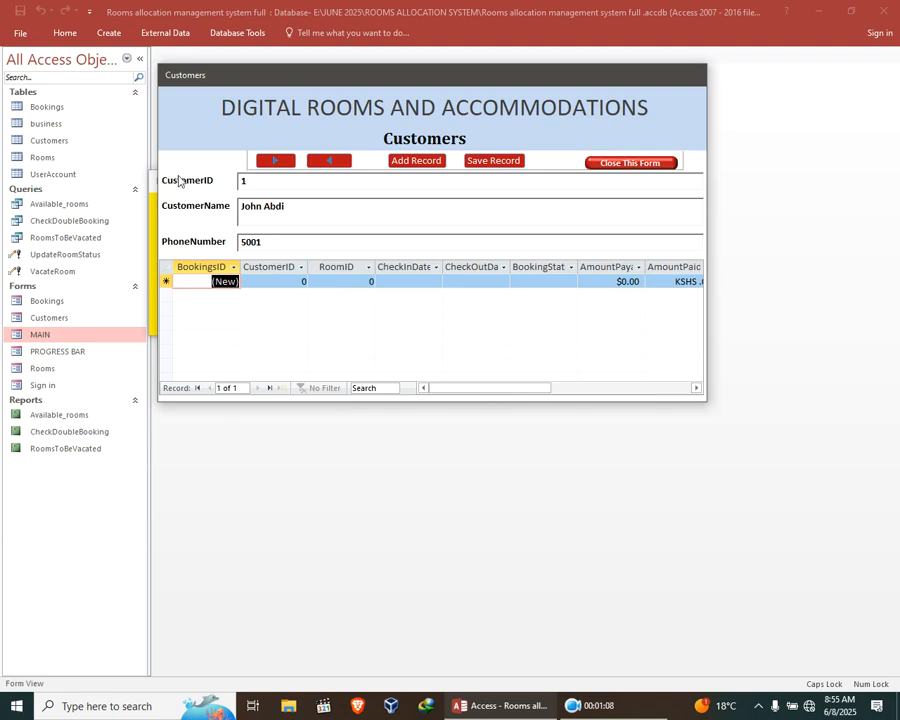
click(272, 162)
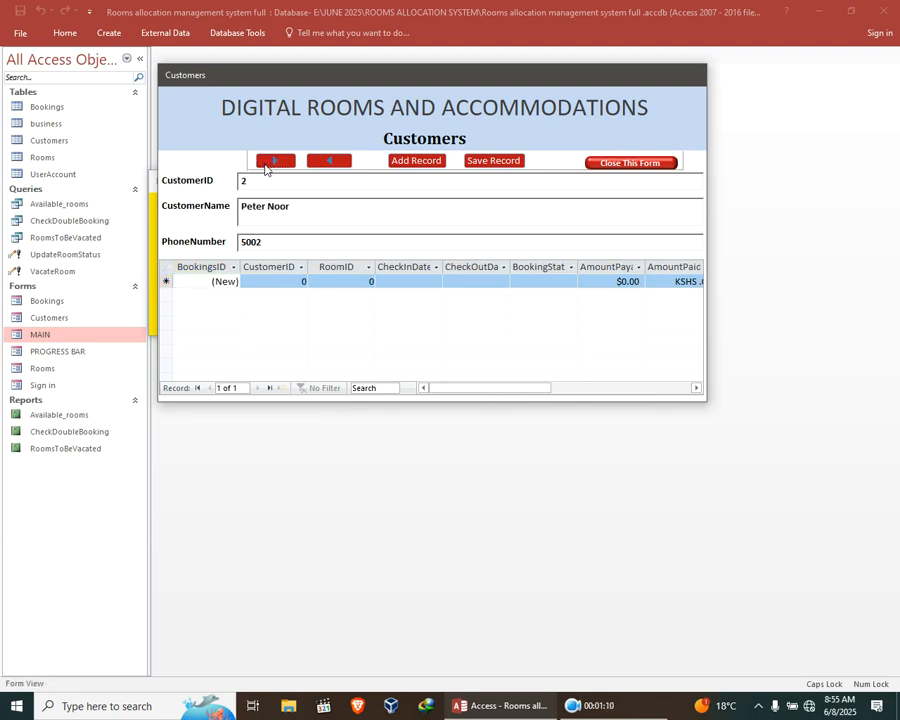
click(326, 162)
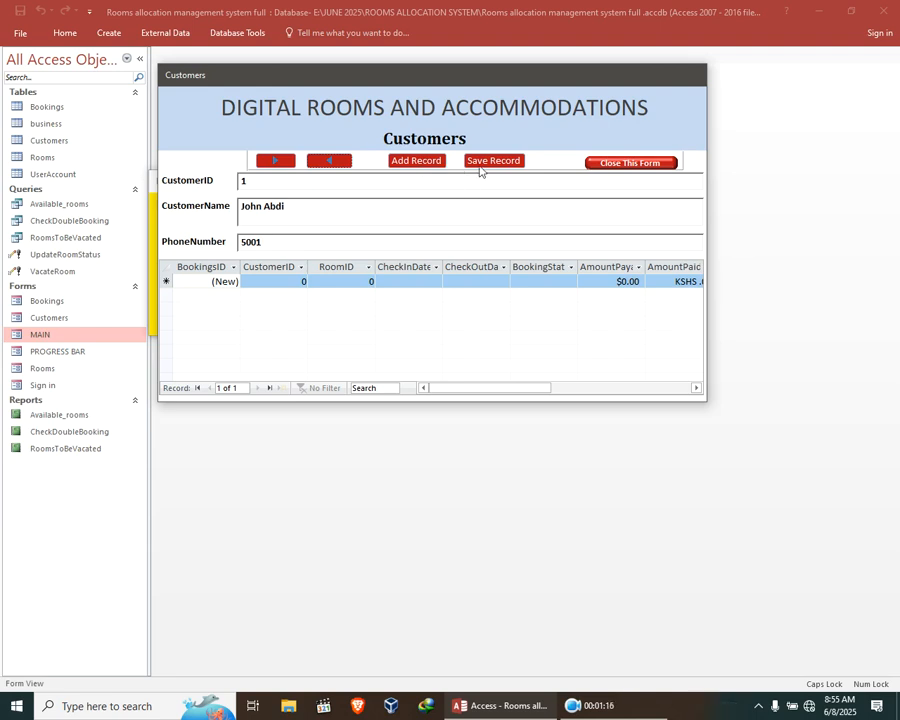
click(622, 164)
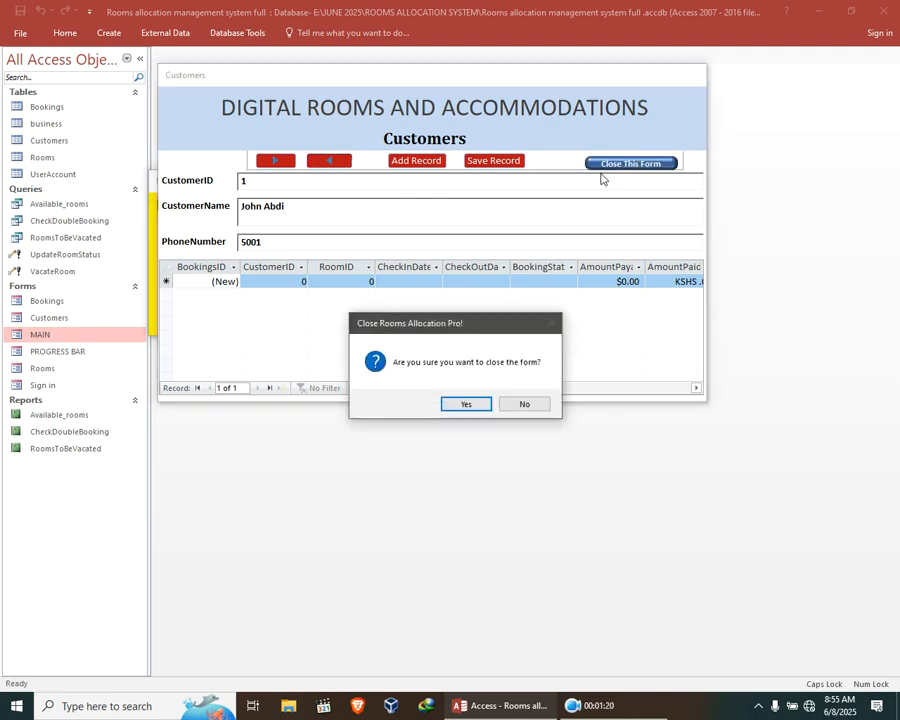
click(464, 404)
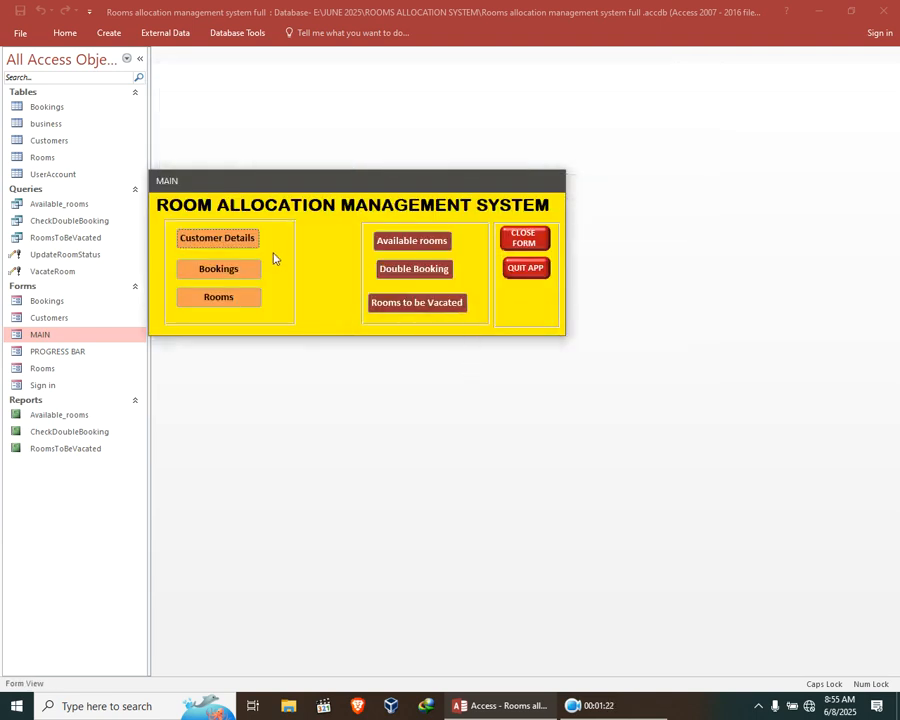
Open the Bookings form from MAIN and enter the customer ID and room ID 3 for a new booking.
click(224, 270)
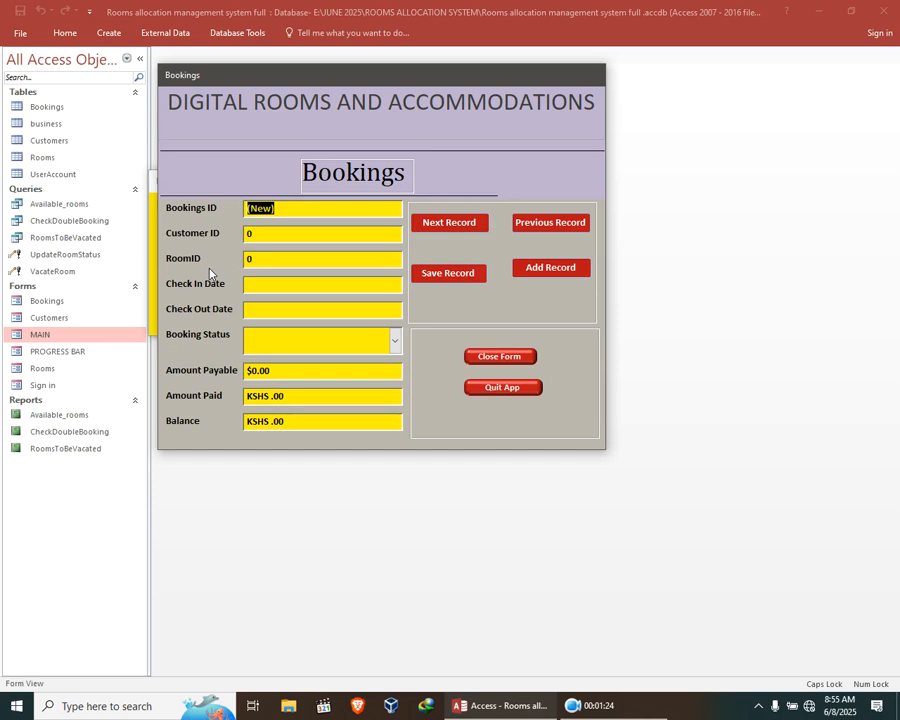
click(246, 234)
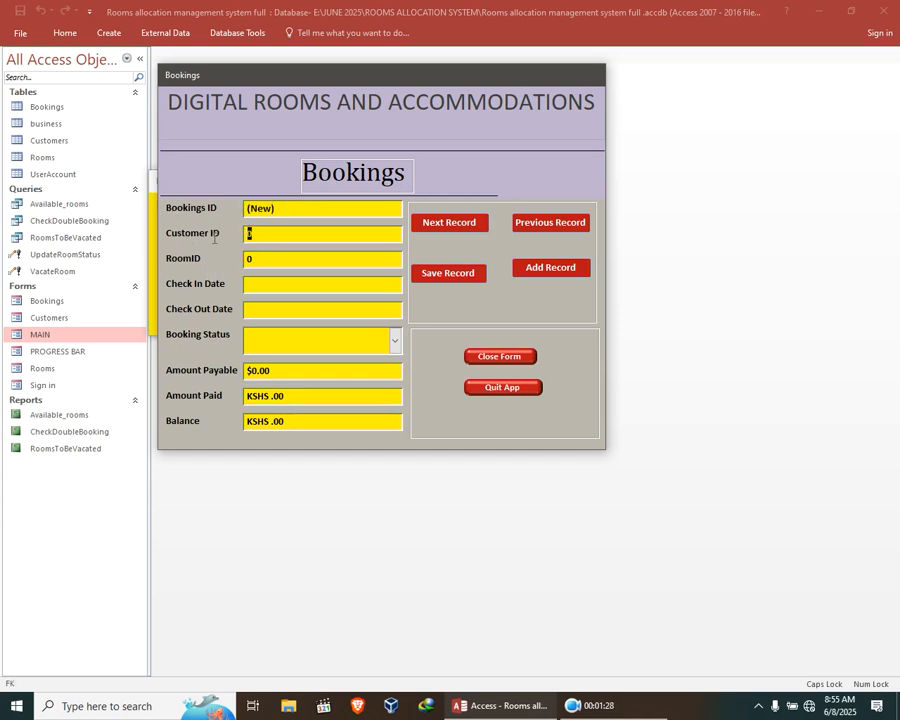
text(7)
key(Tab)
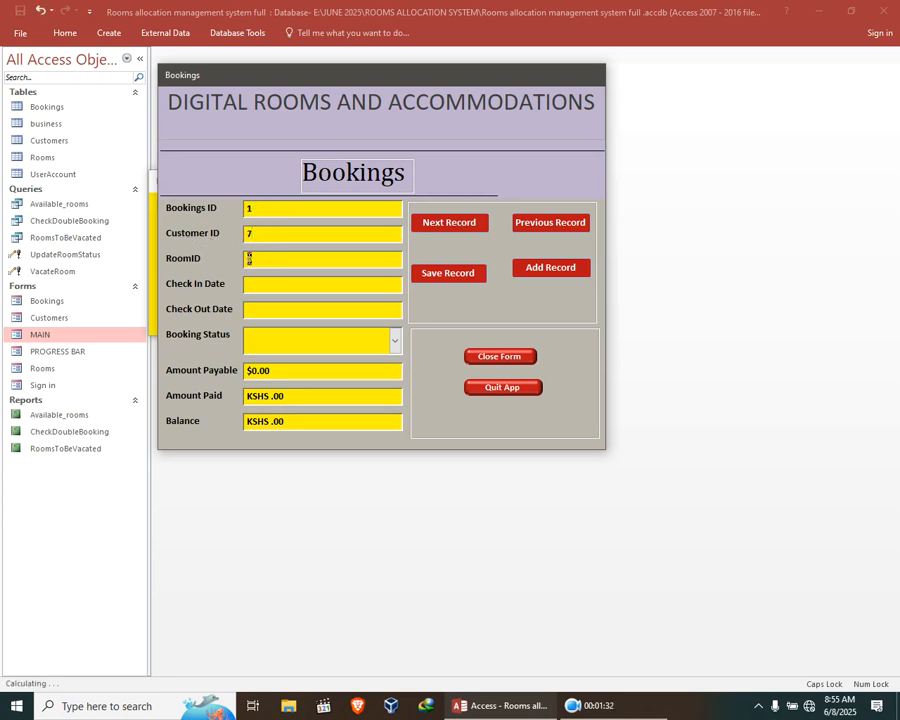
text(32)
key(BackSpace)
Set the booking's check-in date to 7 June 2025 and its check-out date to 8 June 2025.
click(289, 283)
click(408, 284)
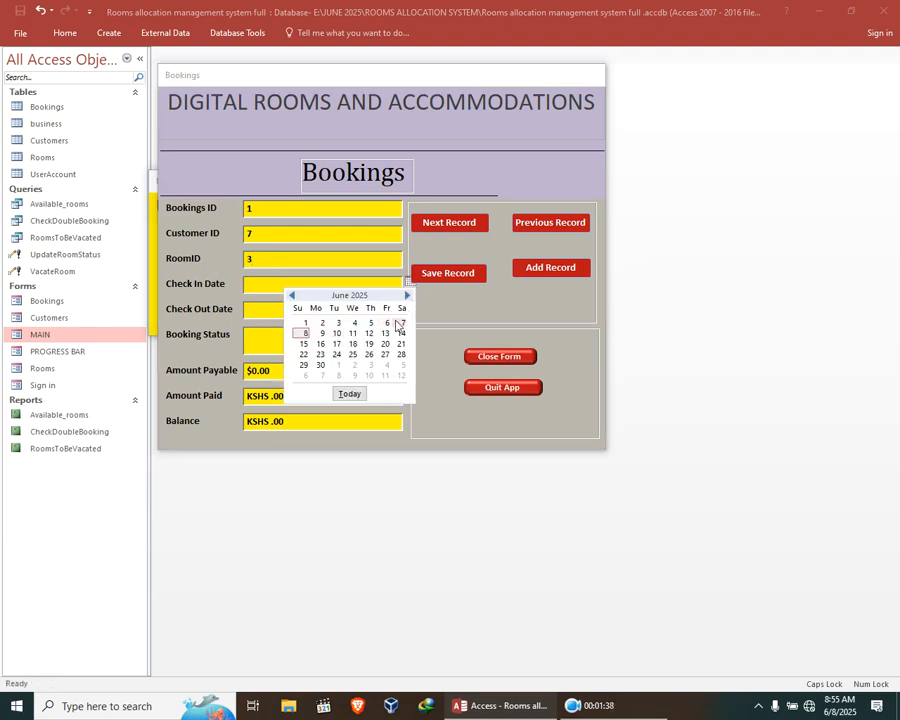
click(401, 322)
click(255, 312)
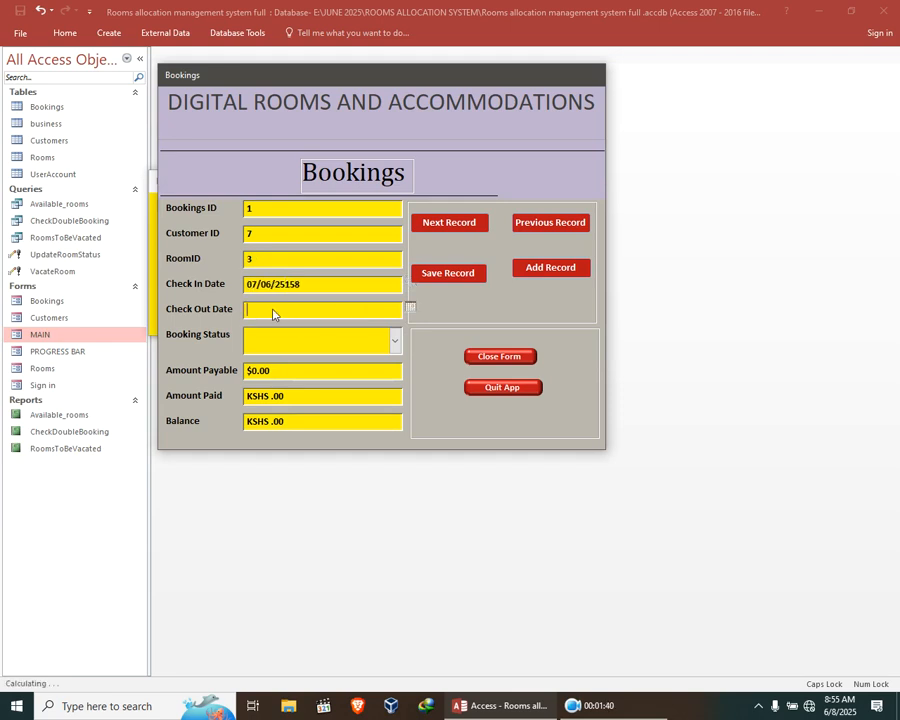
click(408, 309)
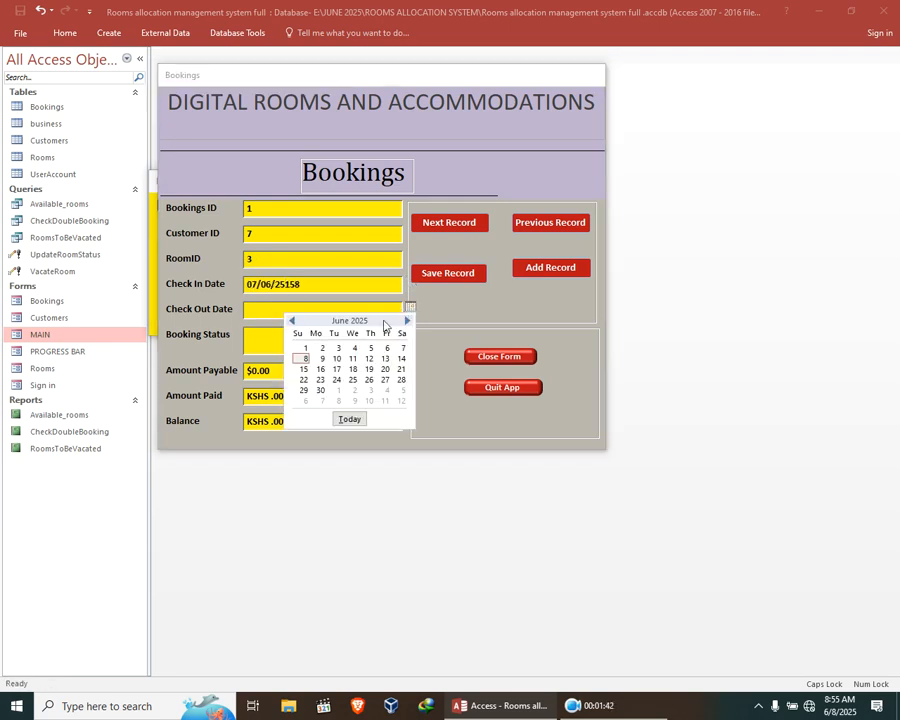
click(302, 358)
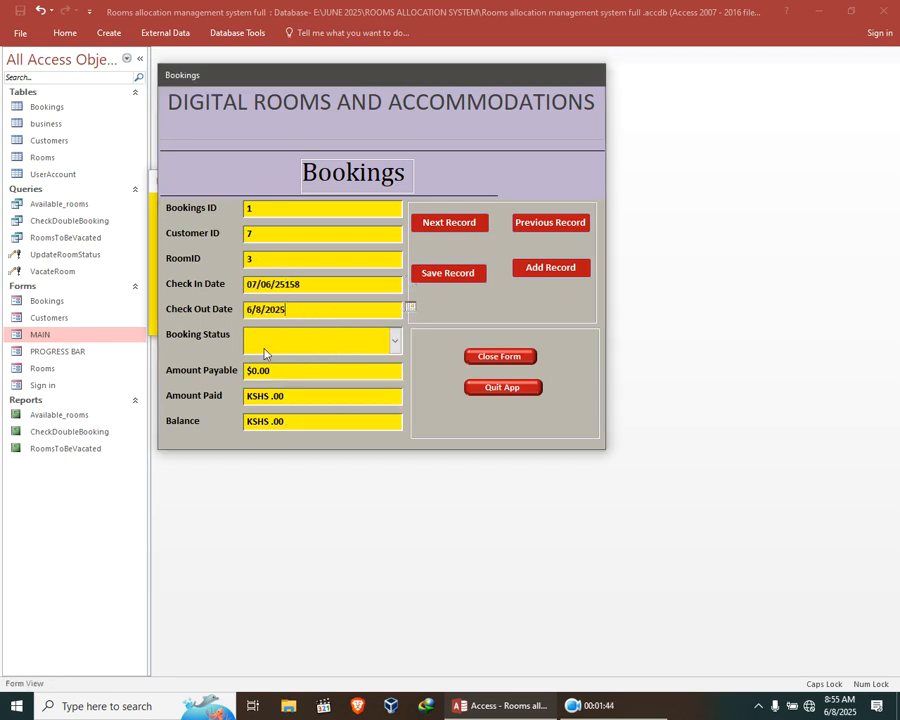
Set the booking status to Confirmed and enter 78 as both the amount payable and the amount paid.
click(393, 342)
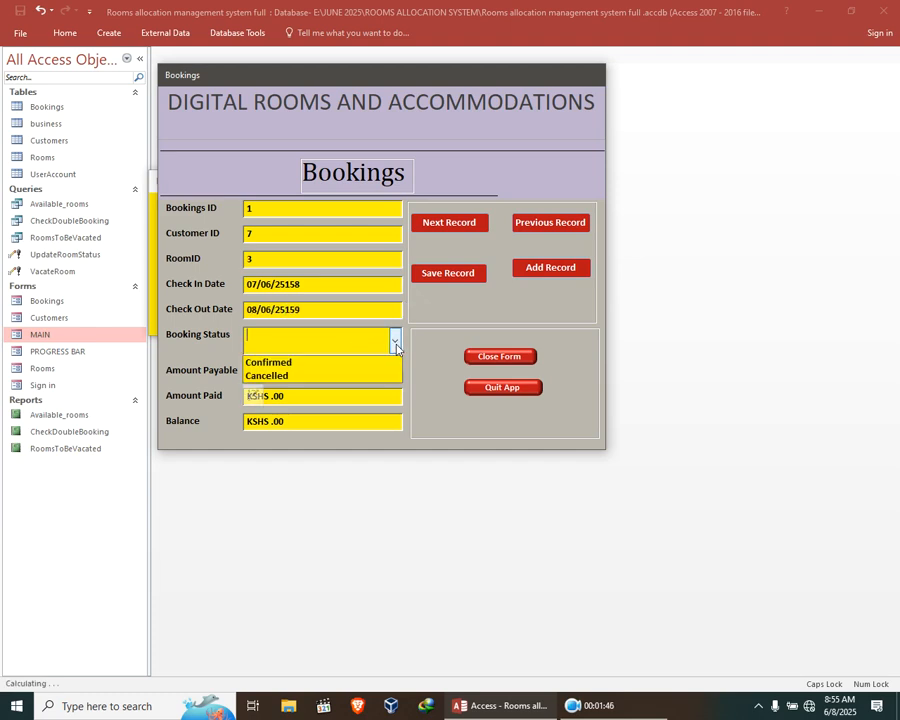
click(337, 363)
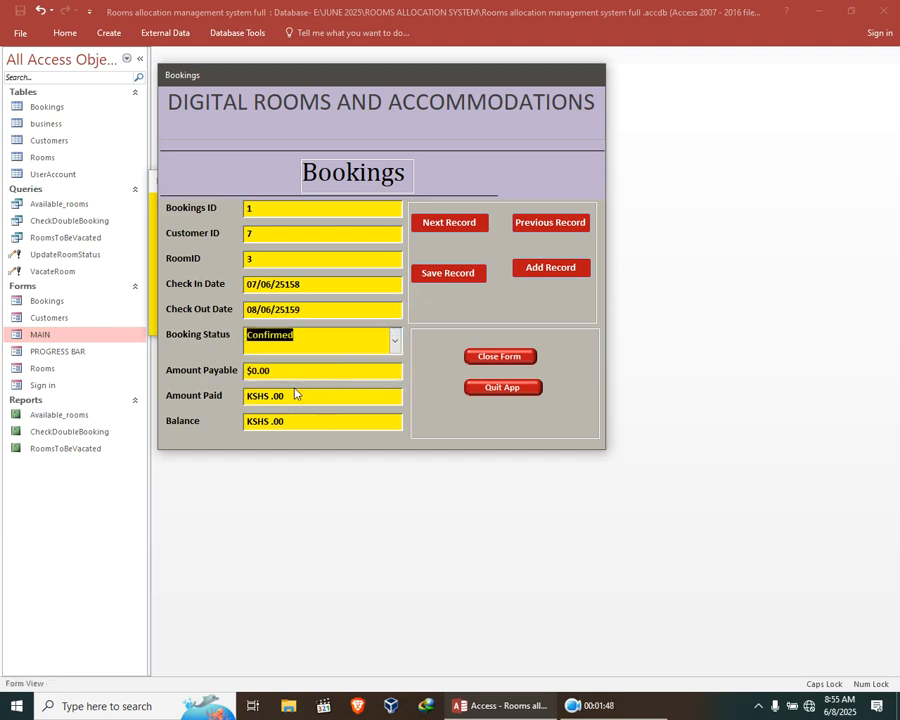
click(249, 373)
key(ctrl+a)
text(780)
key(BackSpace)
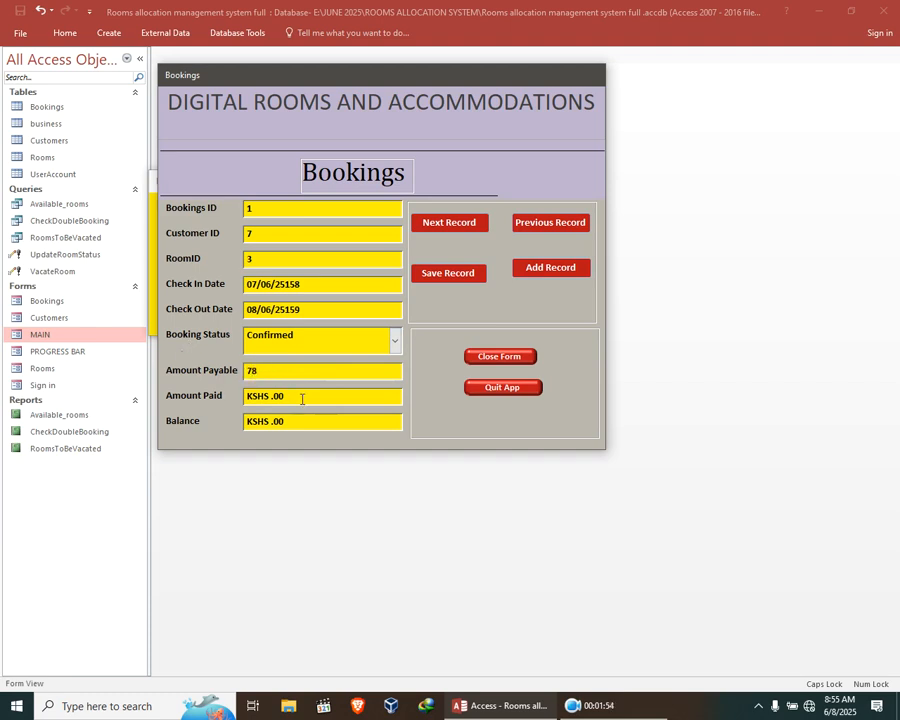
key(Tab)
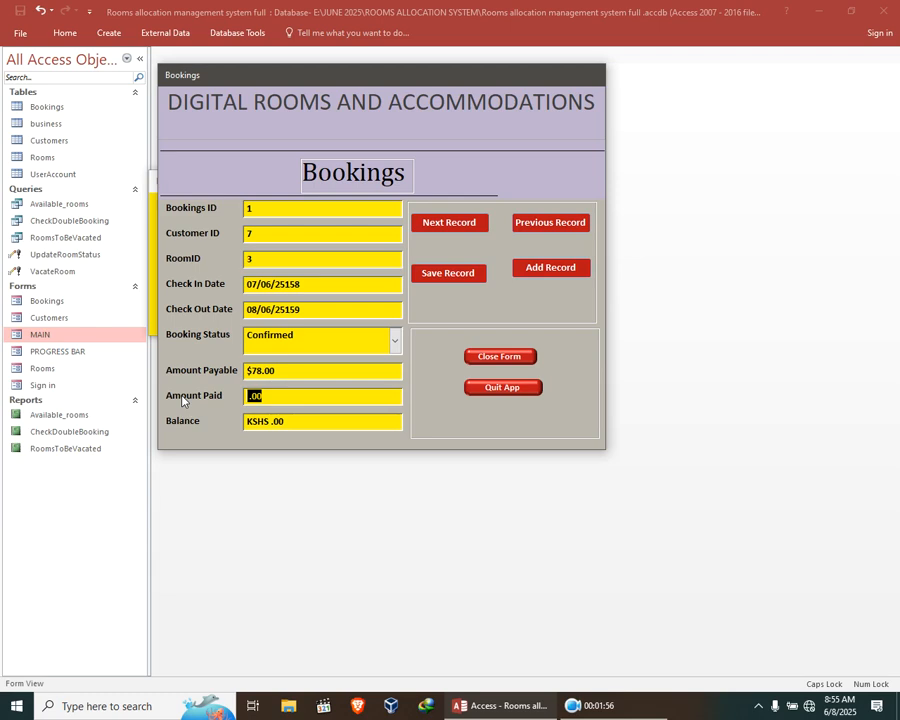
text(78)
click(362, 422)
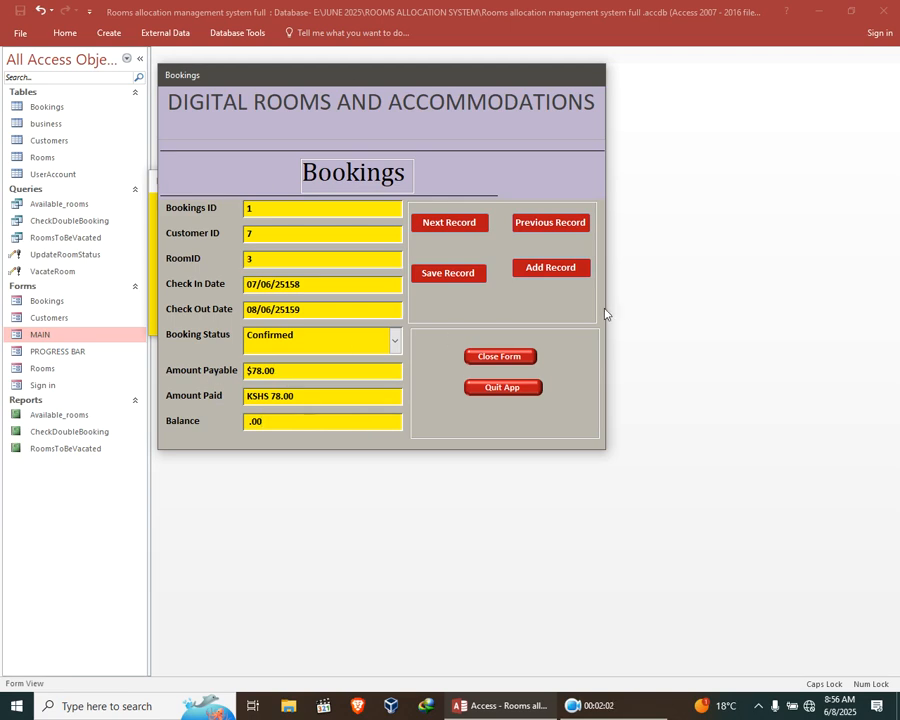
Try to save the booking record and close the Bookings form, confirming the closure.
click(462, 231)
click(448, 274)
click(452, 280)
click(452, 276)
click(452, 276)
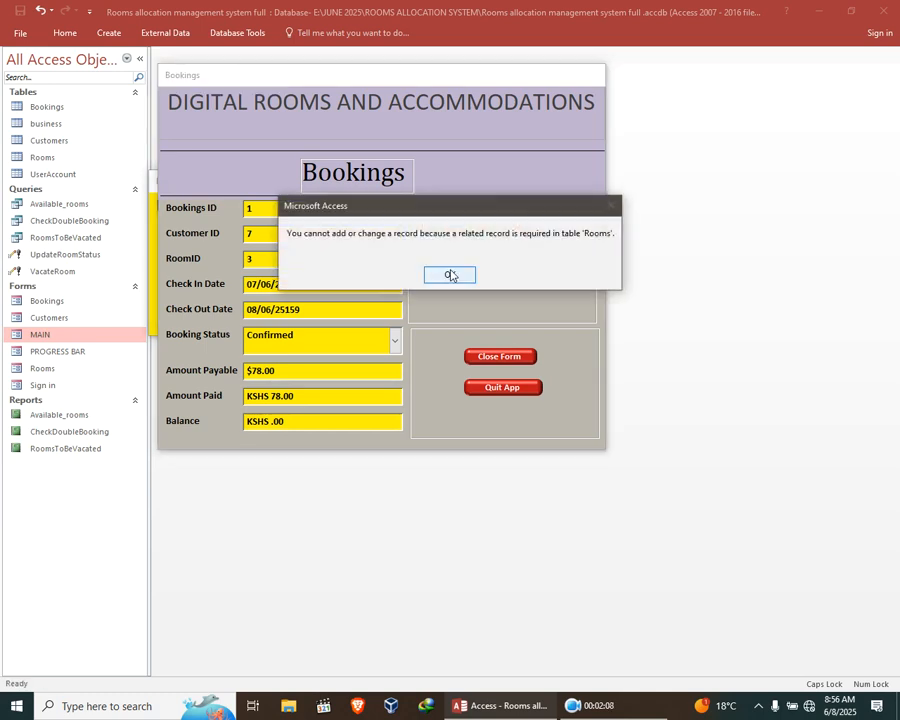
click(459, 276)
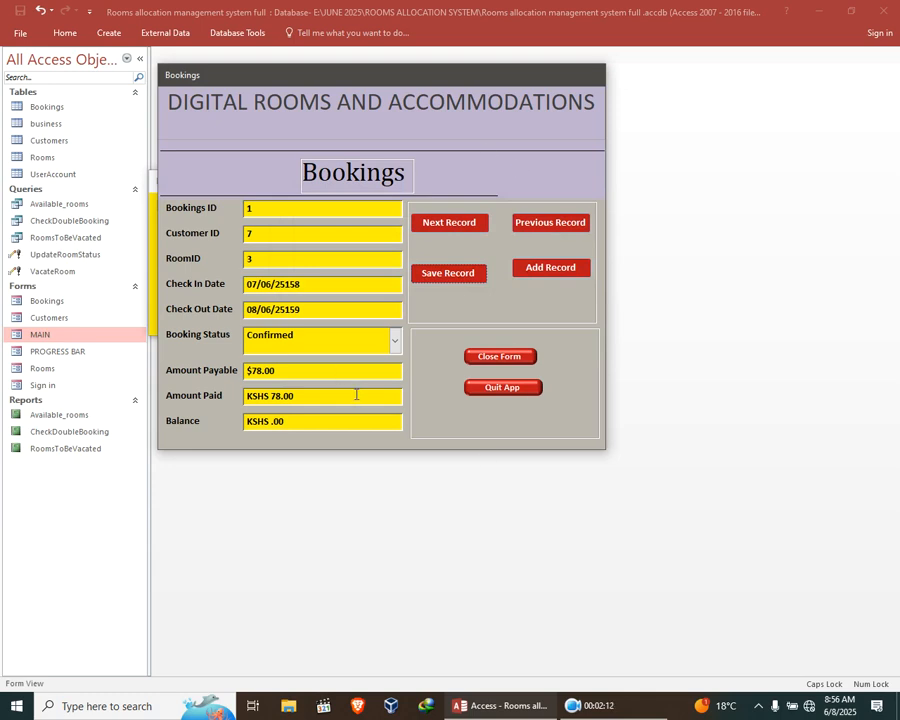
click(506, 358)
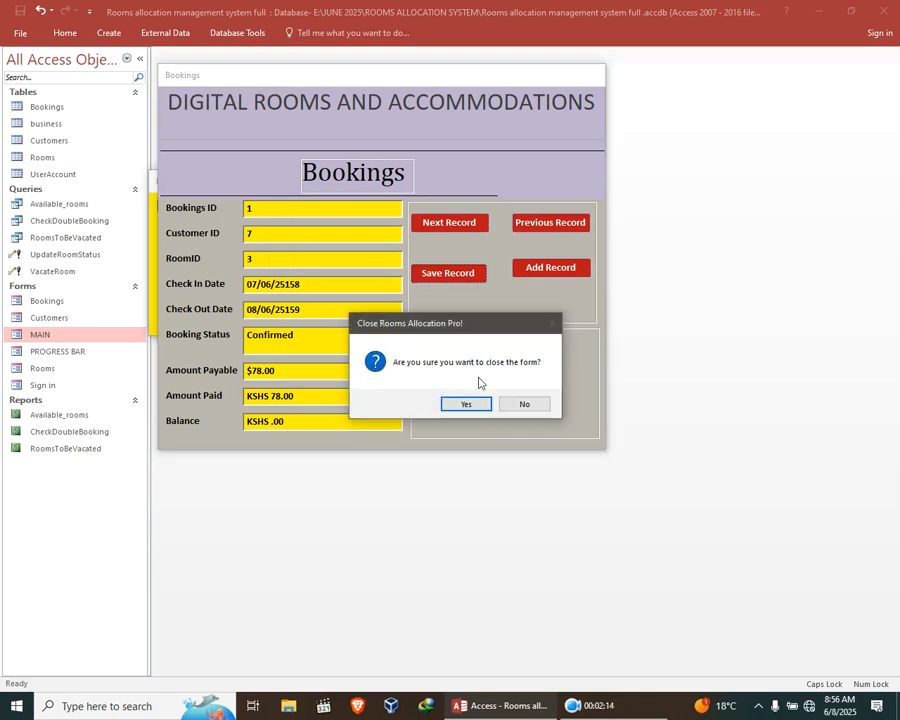
click(466, 400)
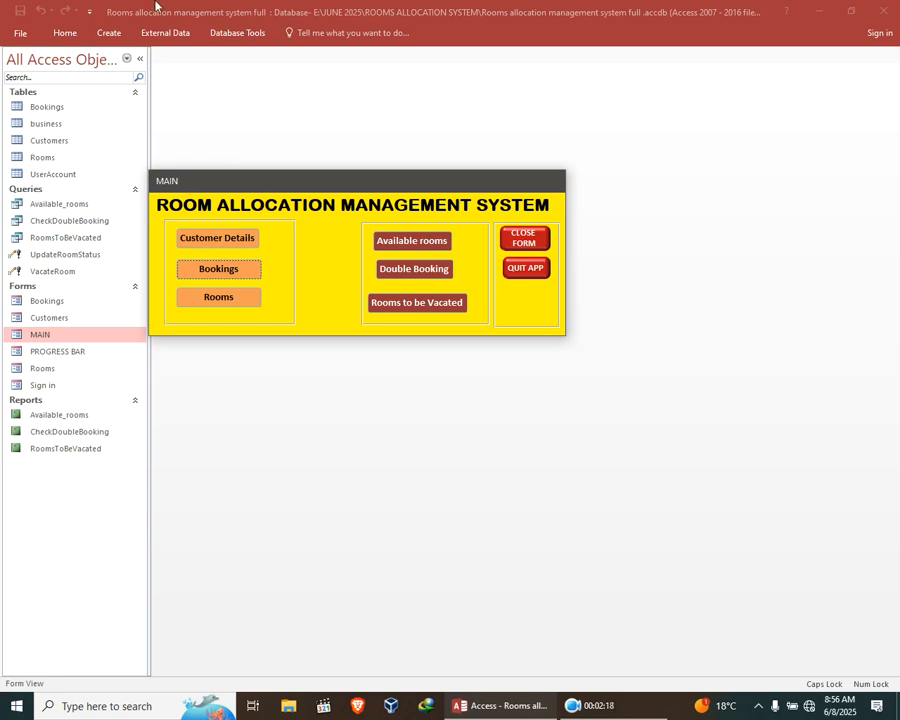
Open the Rooms form from MAIN and enter room number 3 with room type DOUBLE.
click(203, 295)
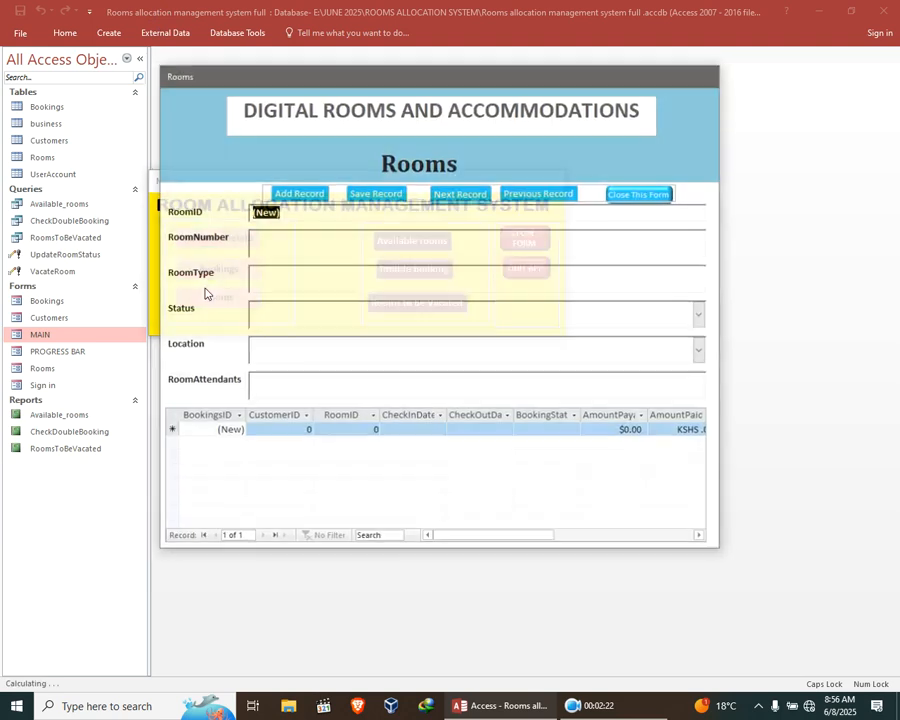
click(314, 237)
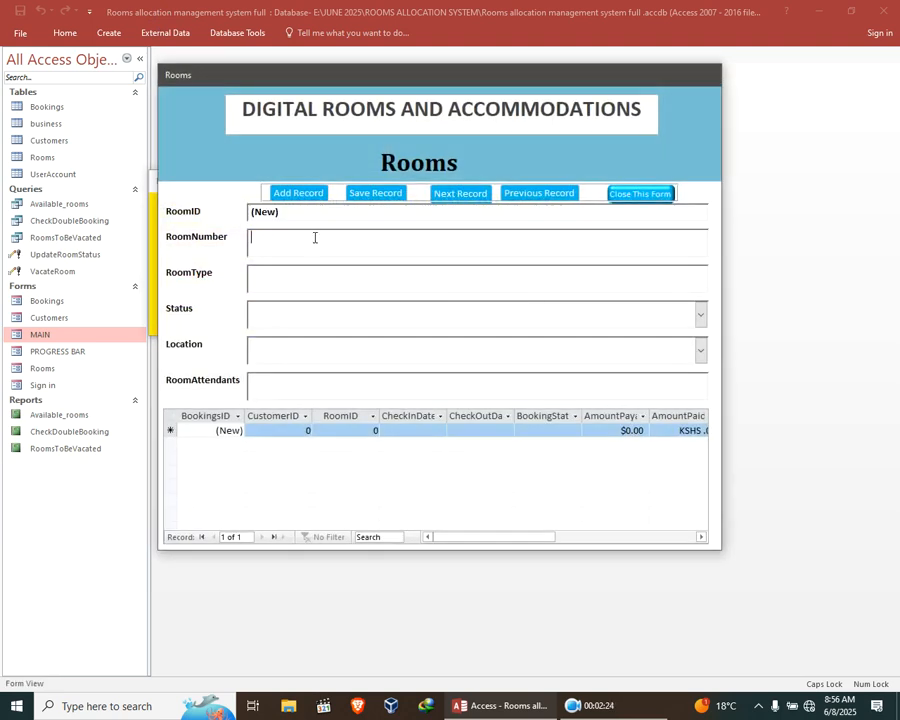
text(3)
click(324, 290)
drag(295, 279, 143, 277)
key(Caps_Lock)
key(Caps_Lock)
text(D)
text(OUK)
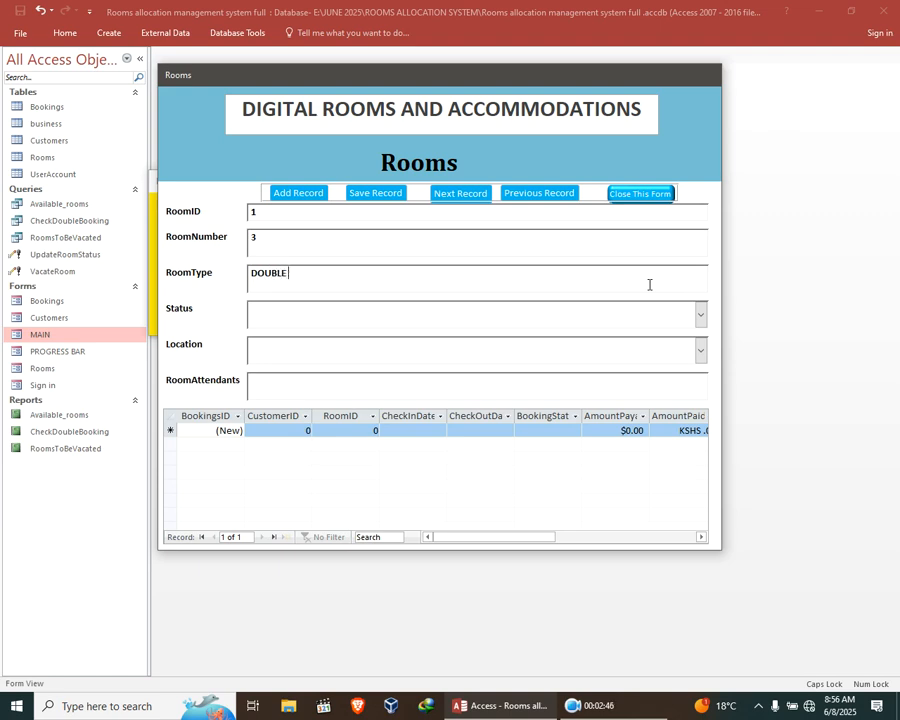
Set the room's status to Booked and its location to Ground Floor.
click(701, 315)
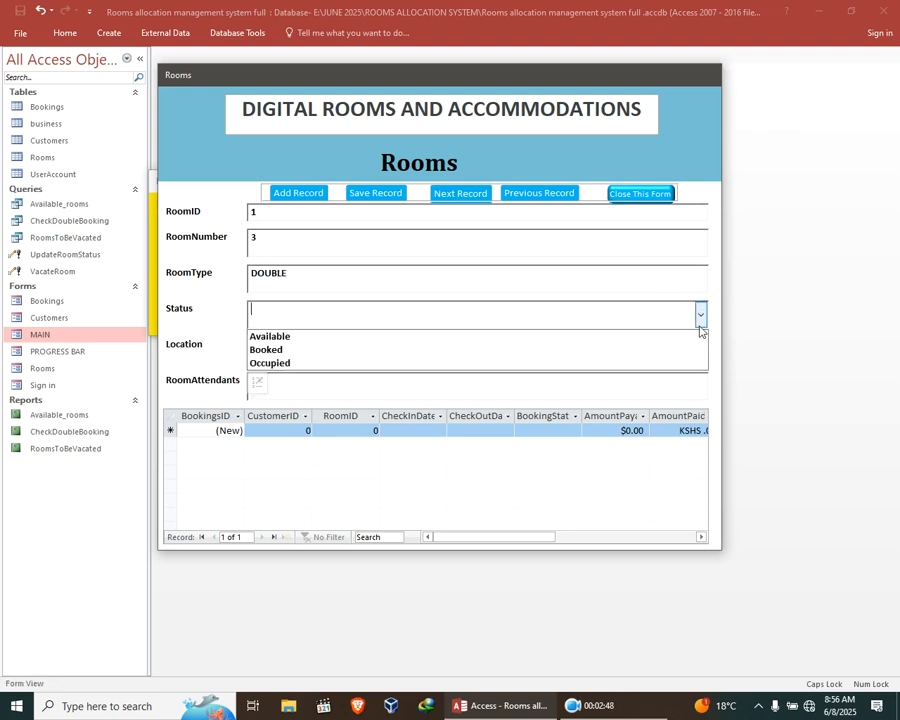
click(360, 349)
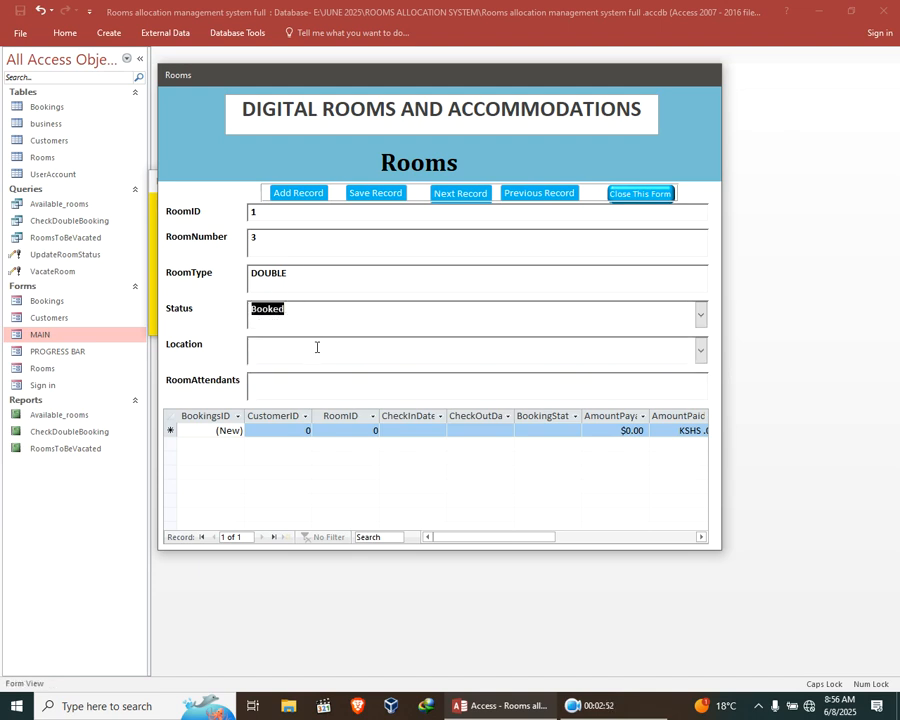
click(317, 347)
click(701, 350)
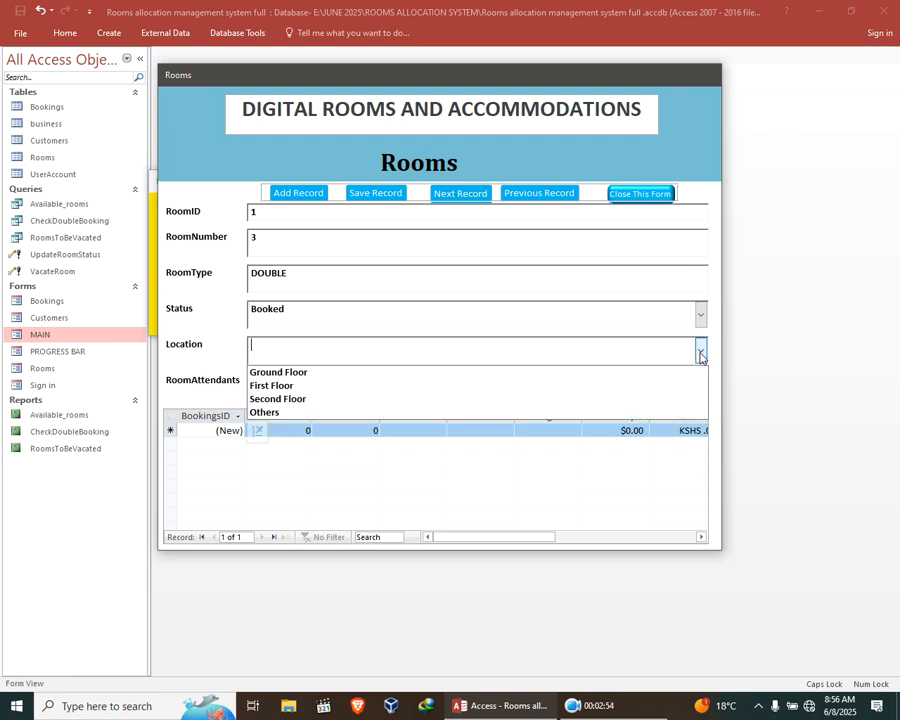
click(448, 373)
Enter the room attendant's name and save the room record.
click(317, 388)
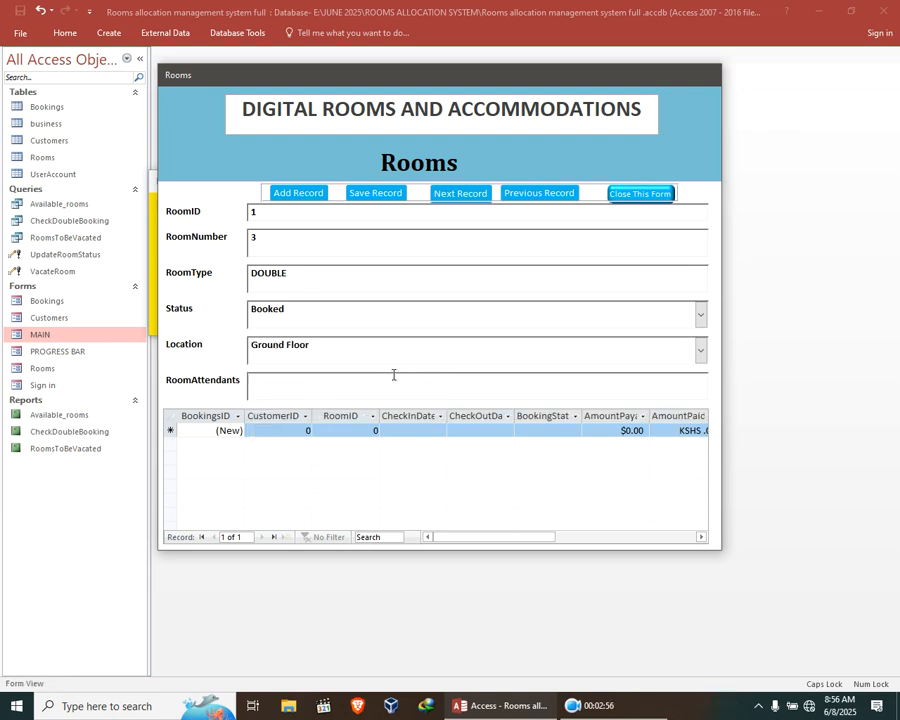
text(mER)
key(BackSpace)
key(BackSpace)
text(MERCY)
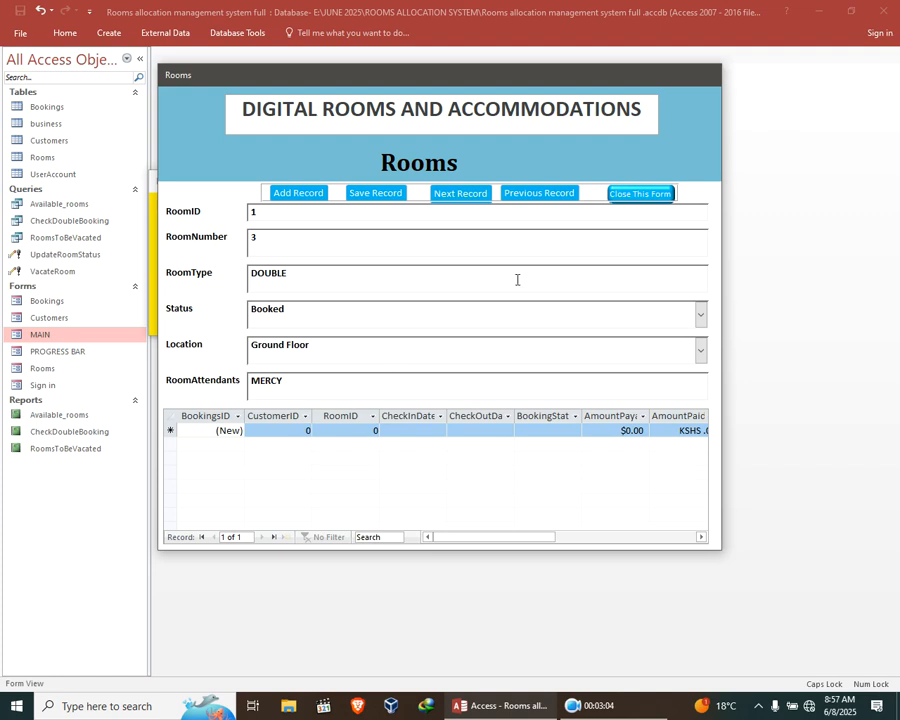
click(376, 193)
click(374, 207)
Add a new room record with room number 2 and room type SINGLE.
click(298, 193)
click(295, 237)
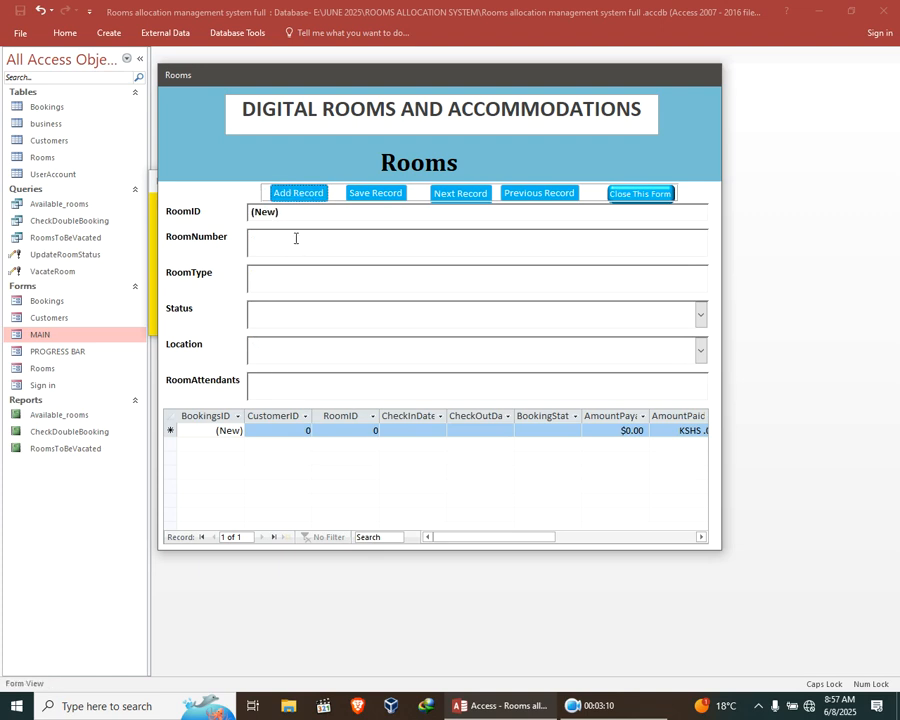
text(2)
click(368, 276)
text(sINGL)
key(BackSpace)
key(BackSpace)
key(BackSpace)
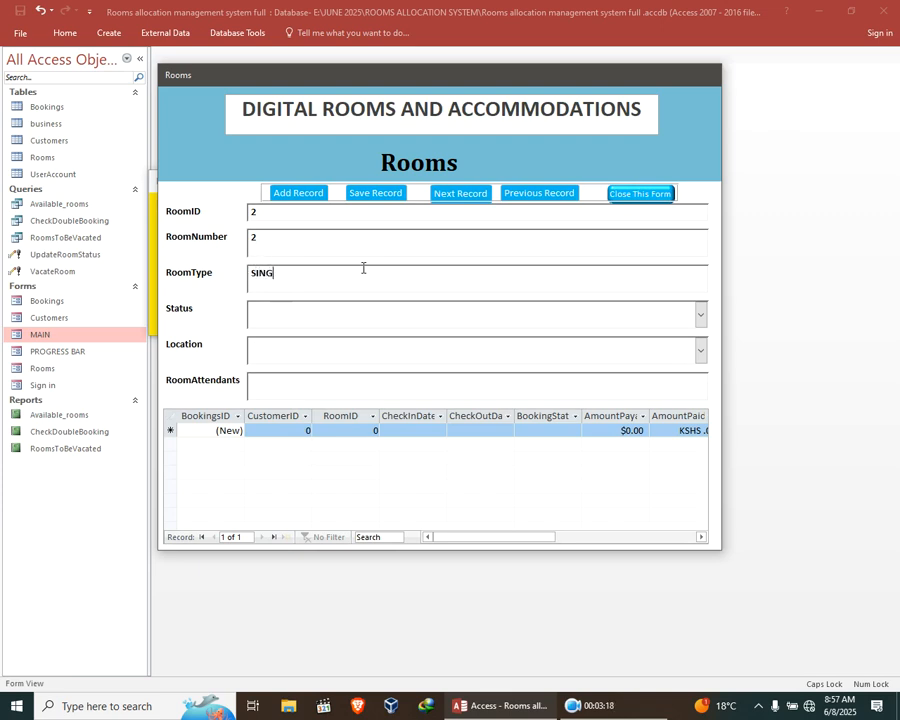
Set the new room's status to Available and its location to Second Floor.
click(702, 318)
click(504, 337)
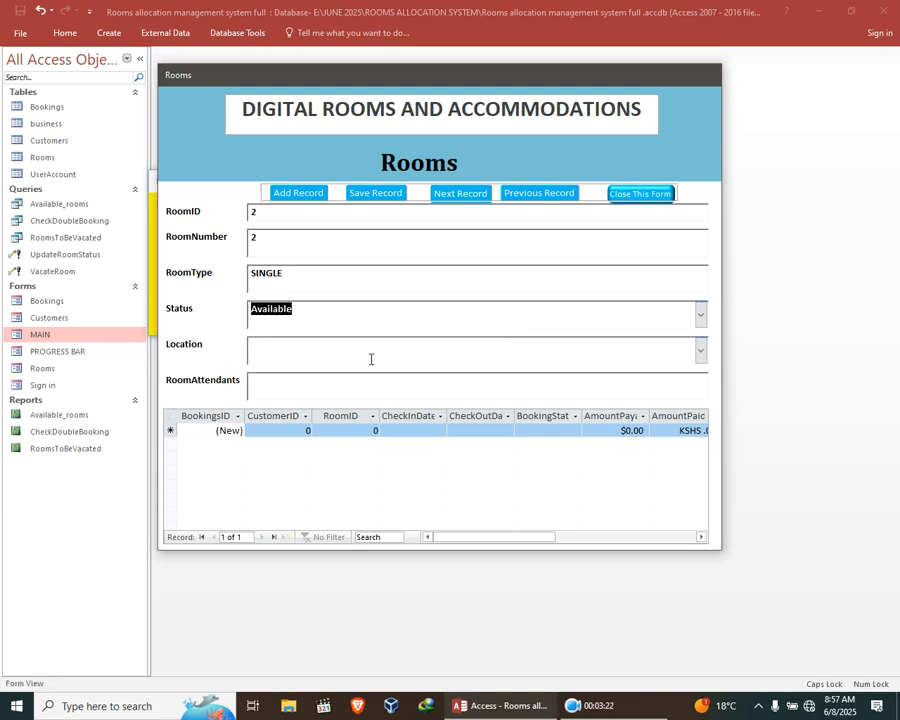
click(540, 357)
click(700, 350)
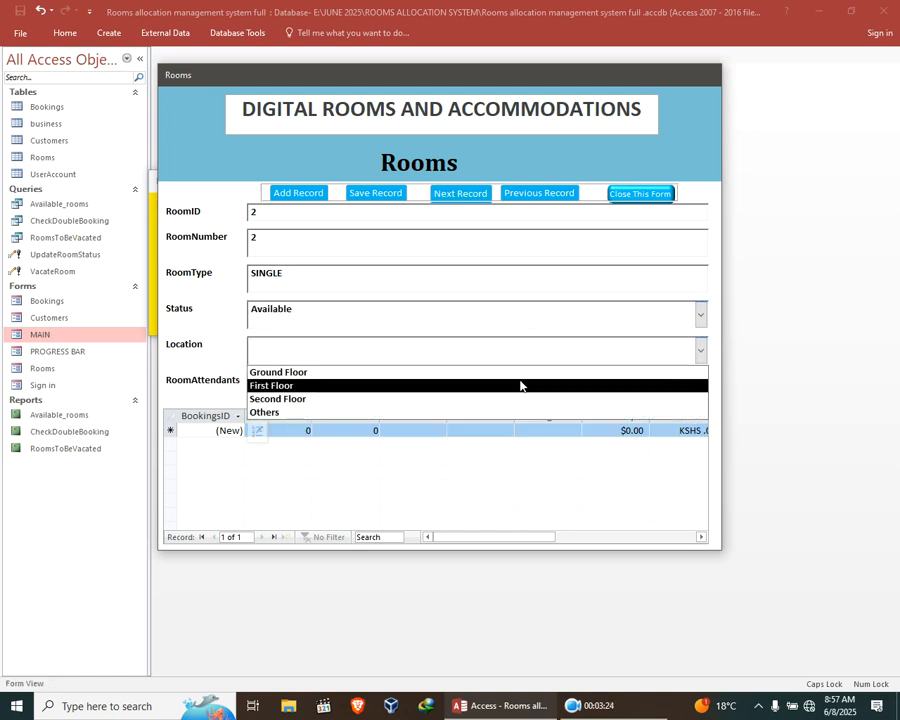
click(505, 399)
Enter the room attendant's name, save the room record, and close the Rooms form, confirming the closure.
click(358, 392)
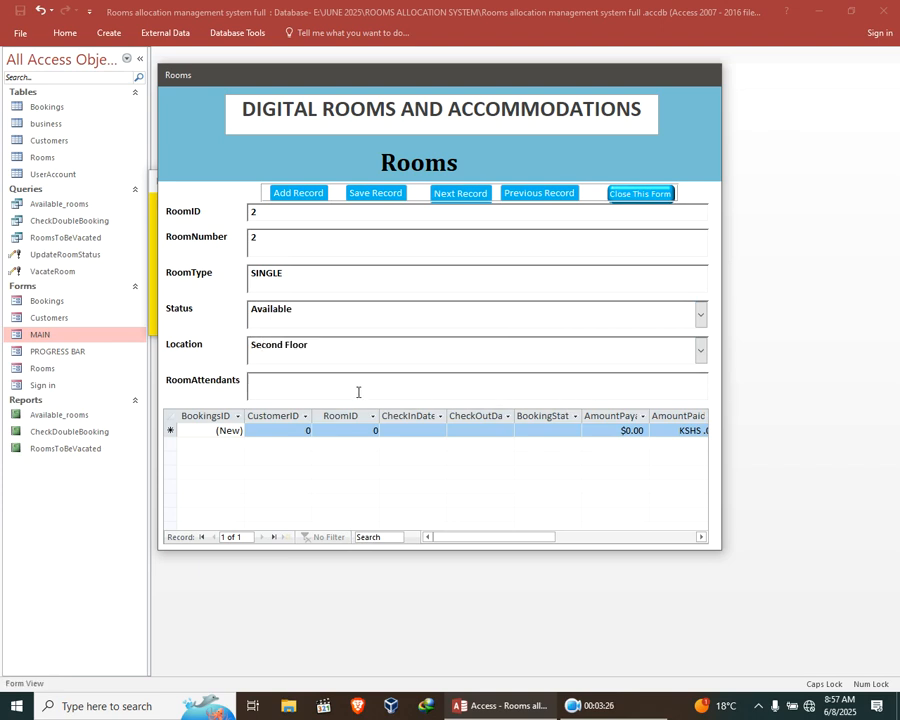
text(dO)
click(391, 198)
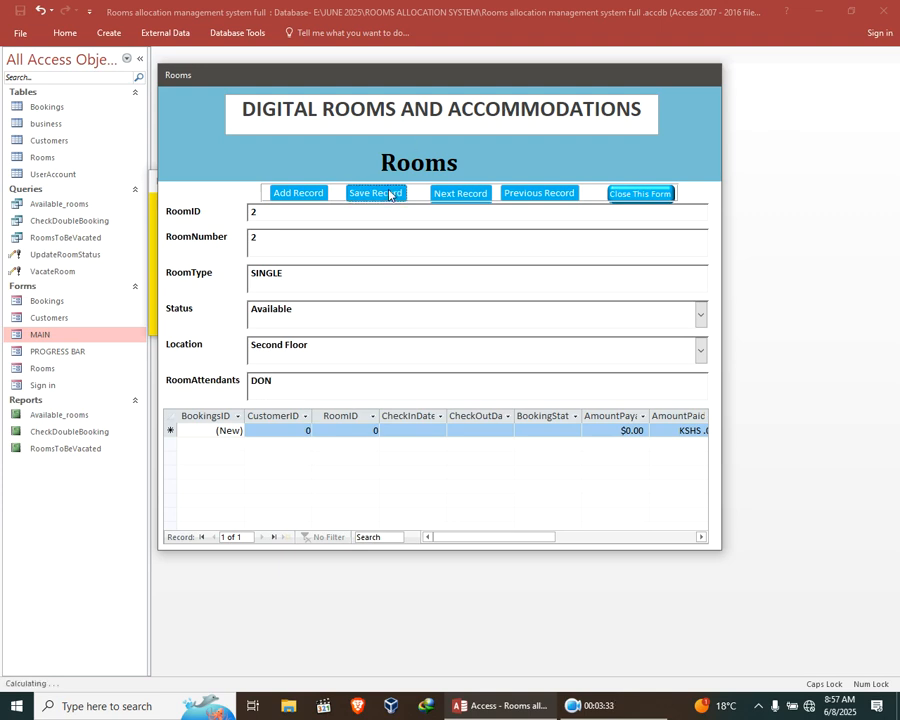
click(460, 196)
click(640, 194)
click(466, 403)
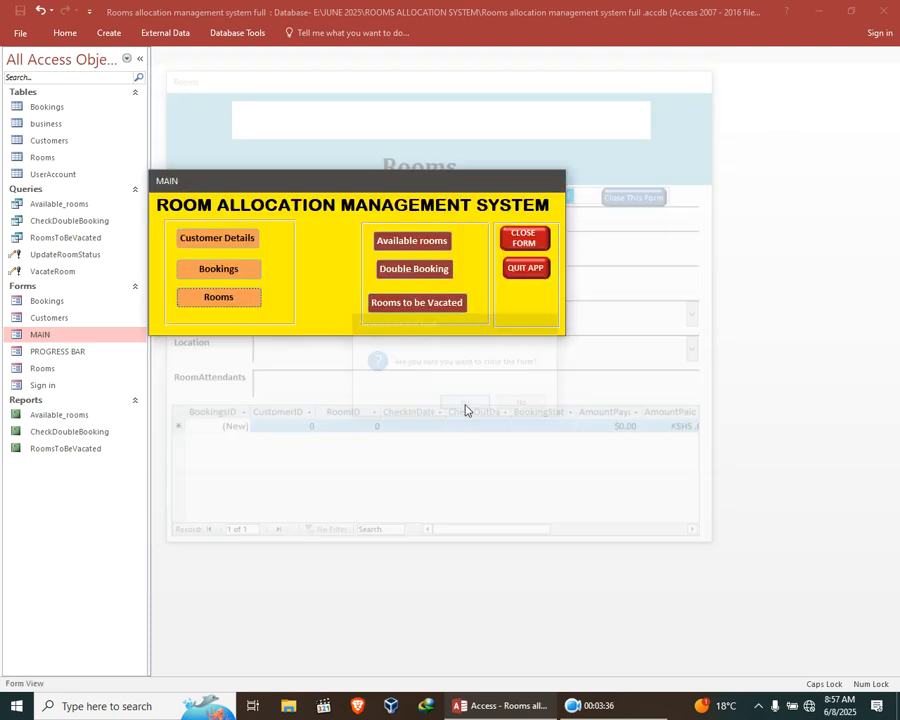
View the Customers form opened from MAIN and close it, confirming the closure.
click(220, 239)
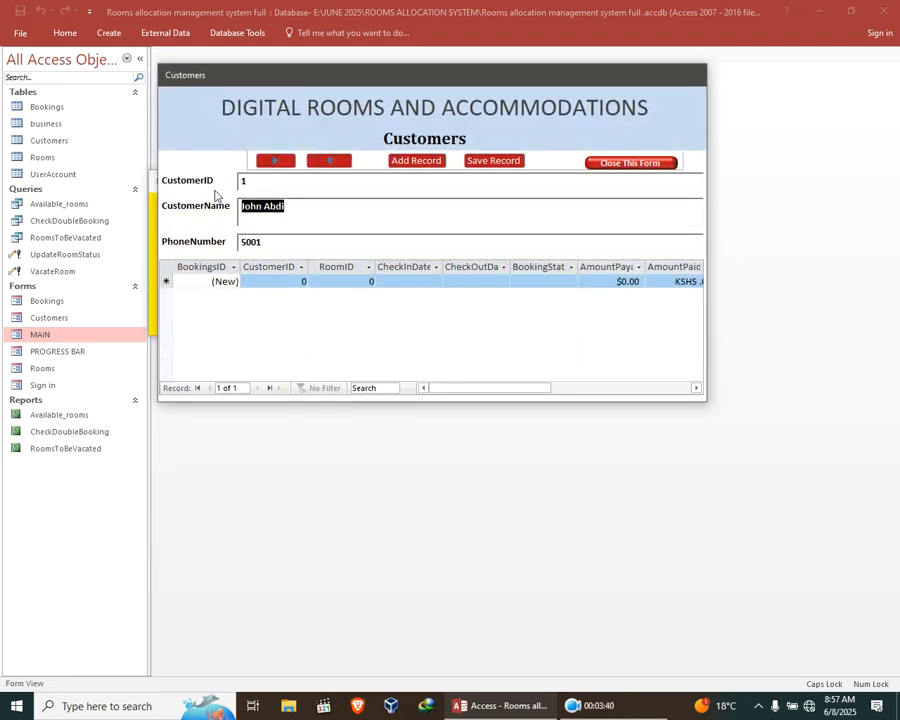
click(630, 163)
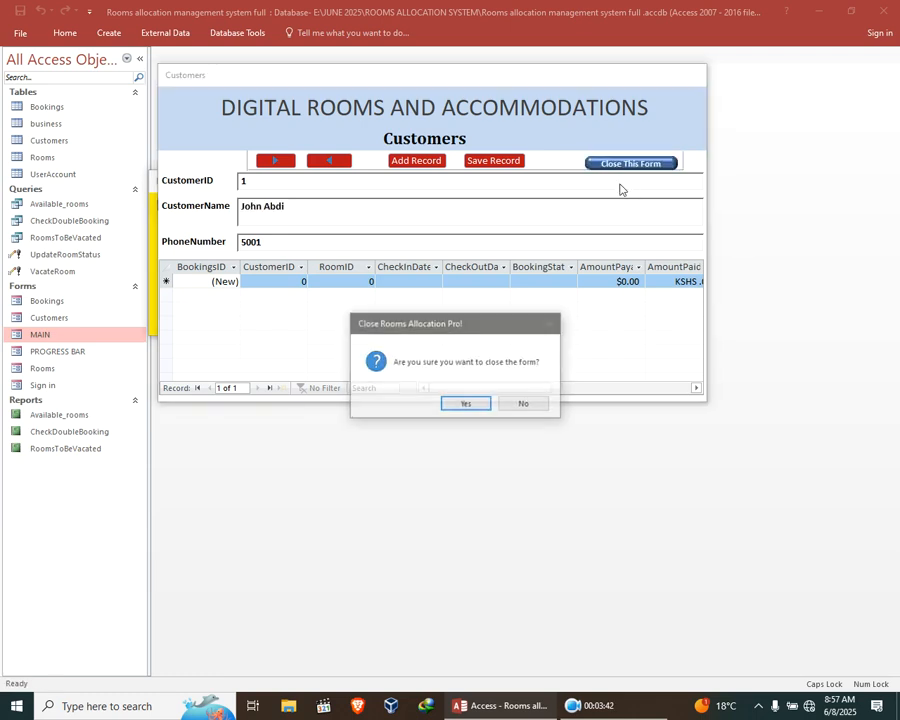
click(466, 402)
Open the Bookings form from MAIN, enter the customer ID and set the RoomID to 4.
click(220, 268)
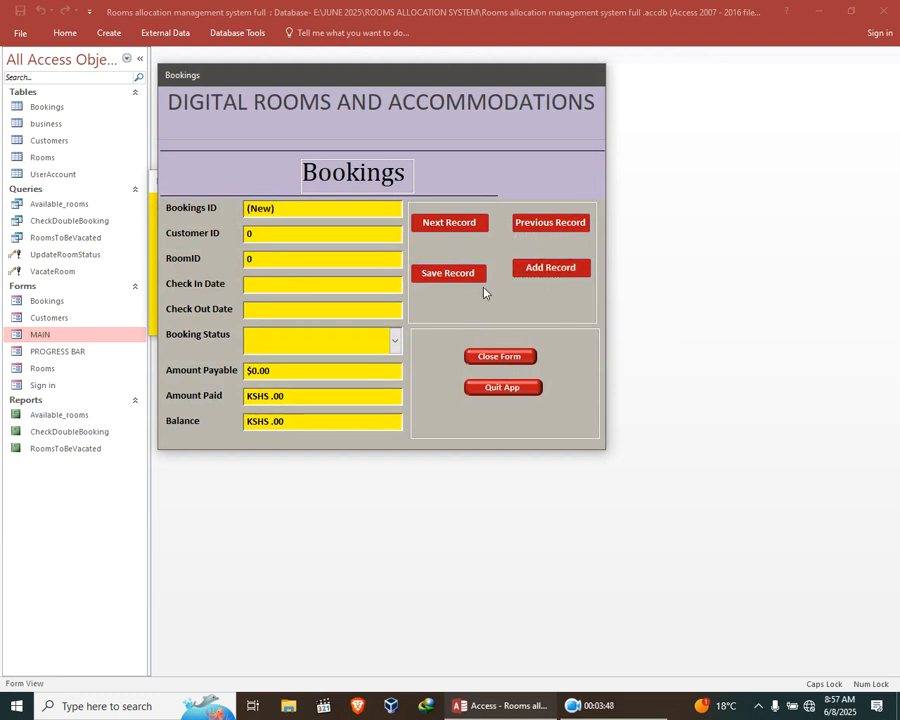
click(281, 234)
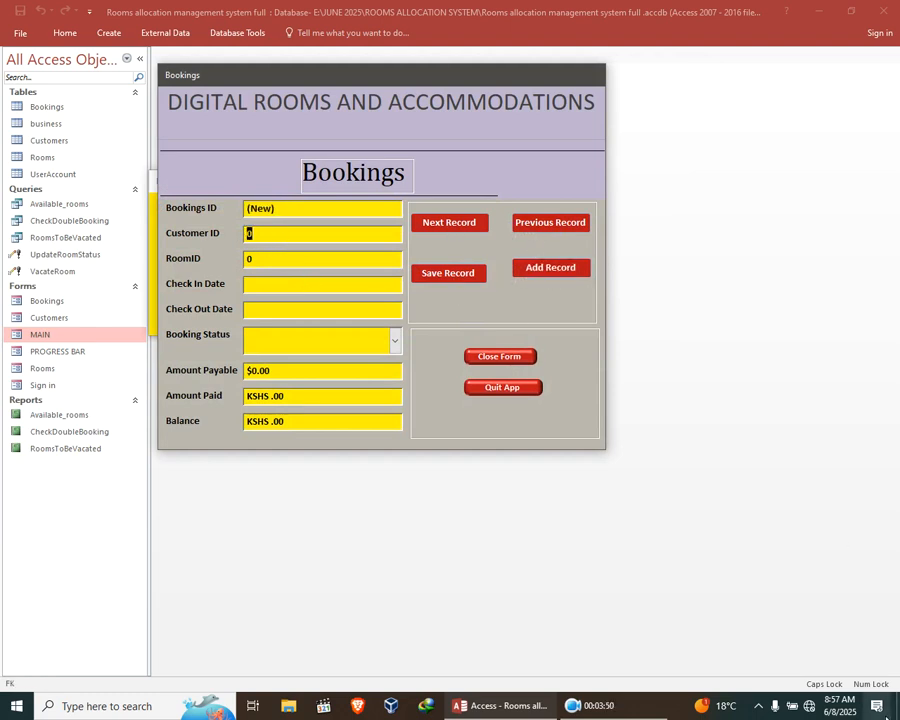
text(5)
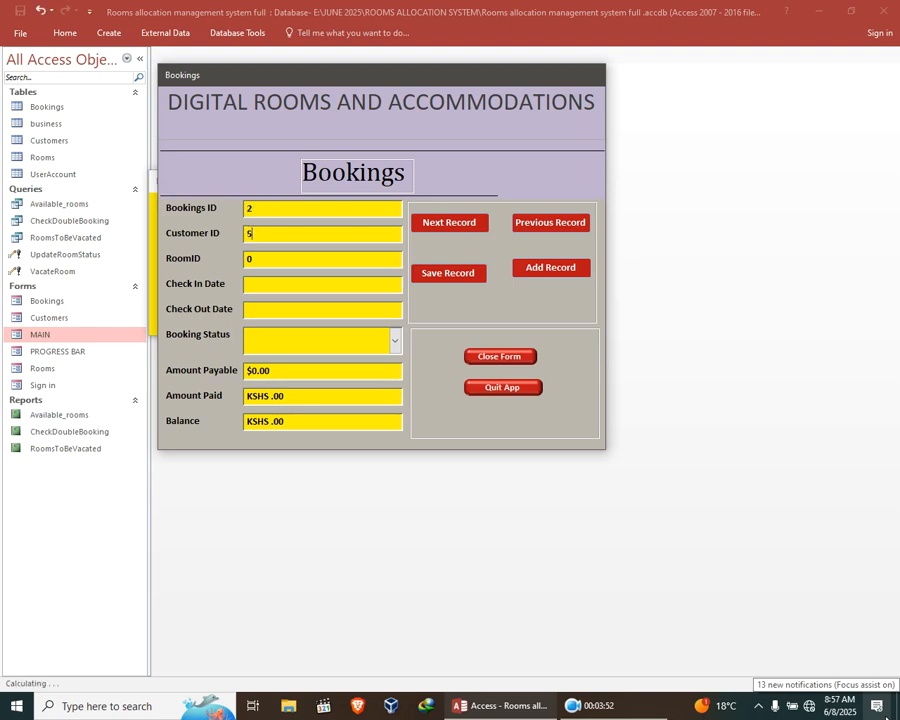
click(344, 259)
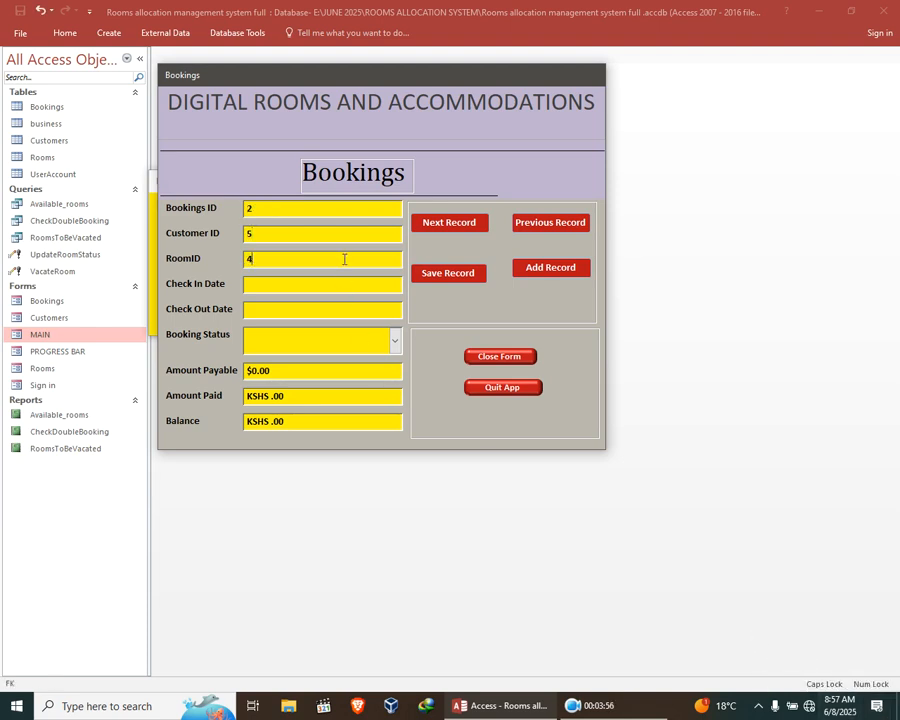
Set the booking's check-in date to 8 June 2025 and its check-out date to 10 June 2025.
click(290, 283)
click(409, 281)
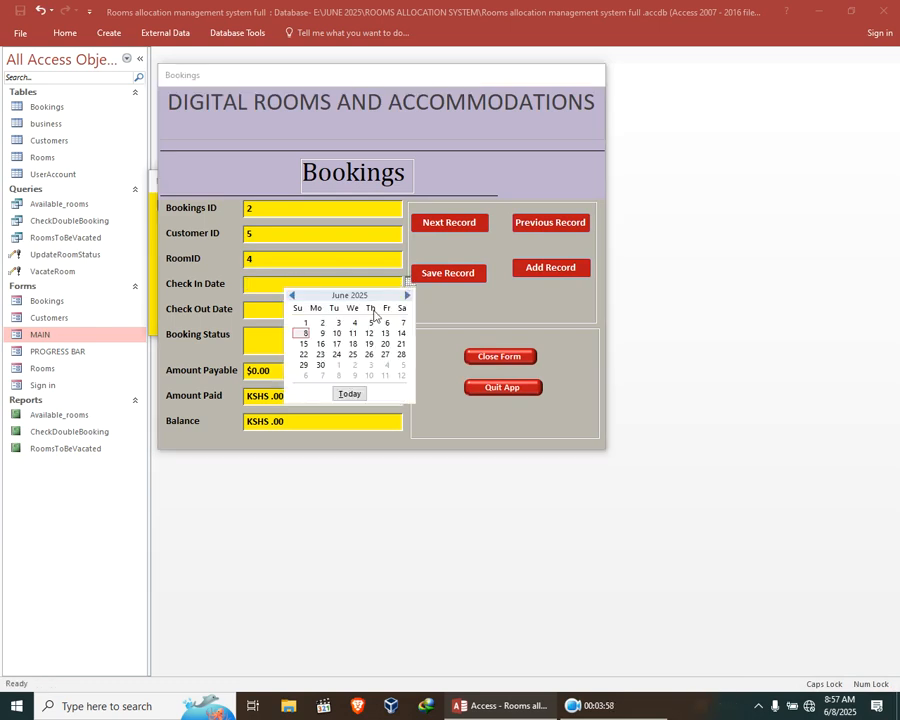
click(305, 333)
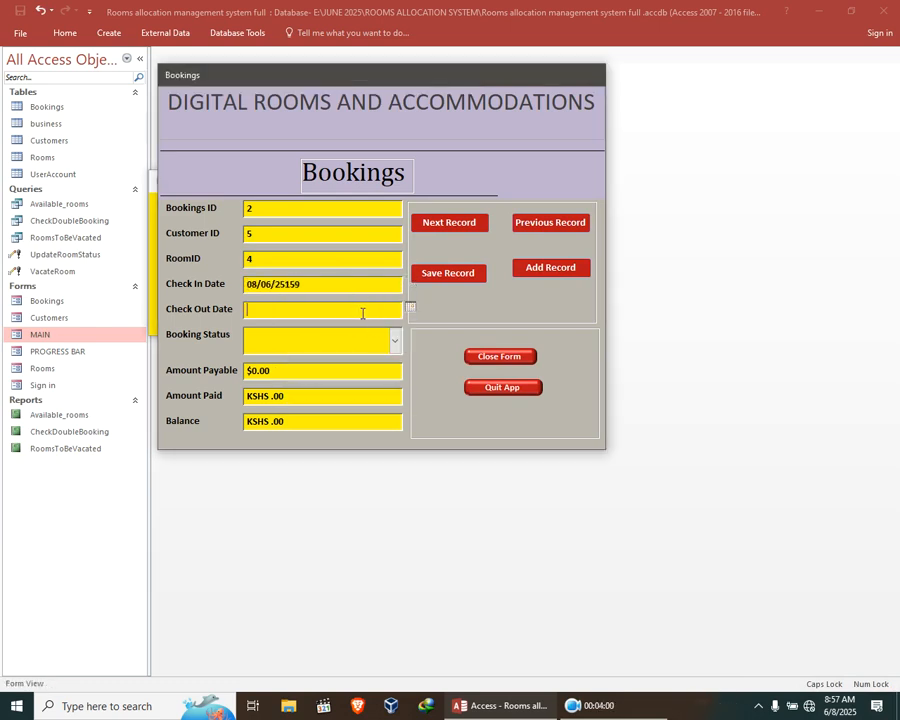
click(409, 309)
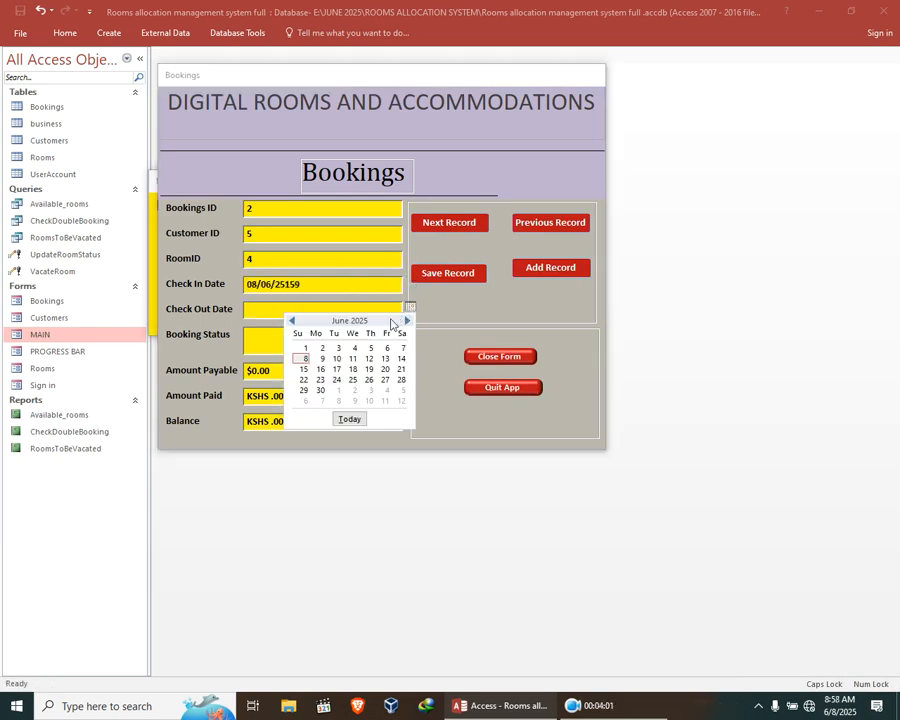
click(337, 359)
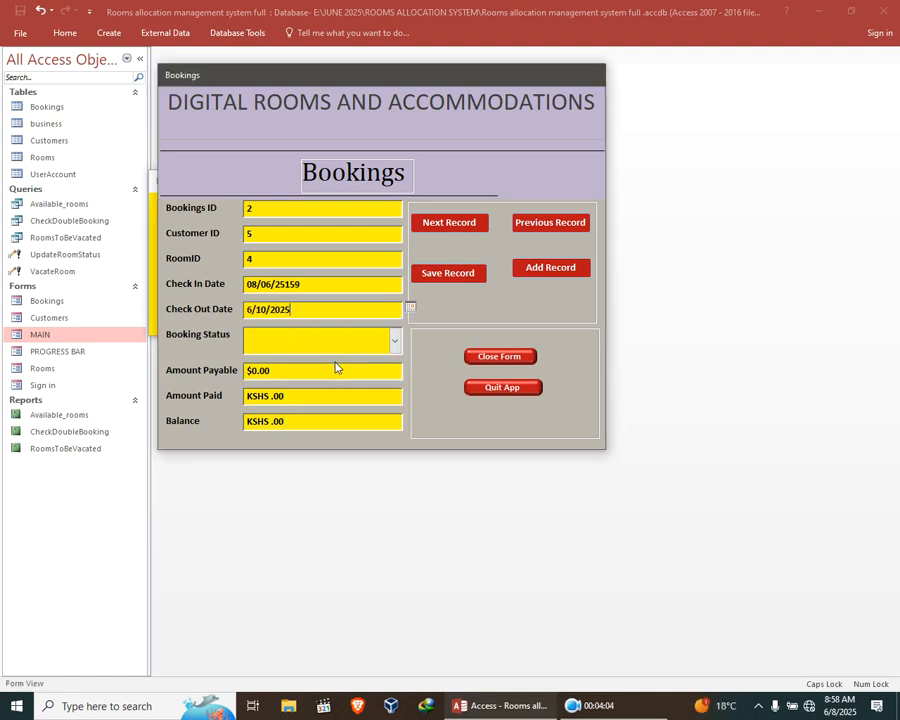
Set the booking status to Confirmed and enter 500 for both the amount payable and the amount paid.
click(394, 341)
click(327, 364)
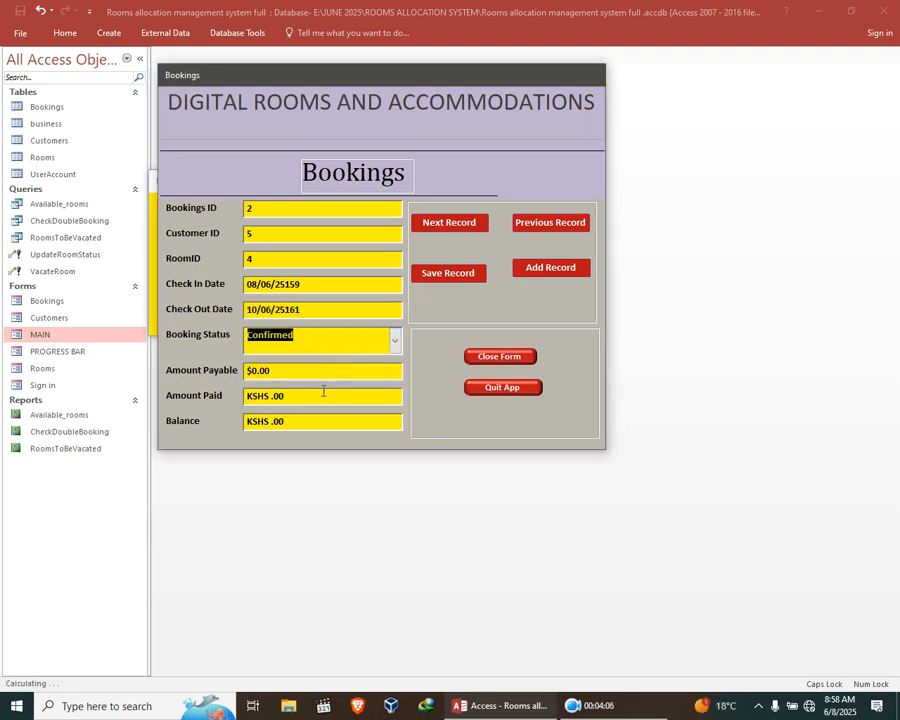
key(Tab)
text(5)
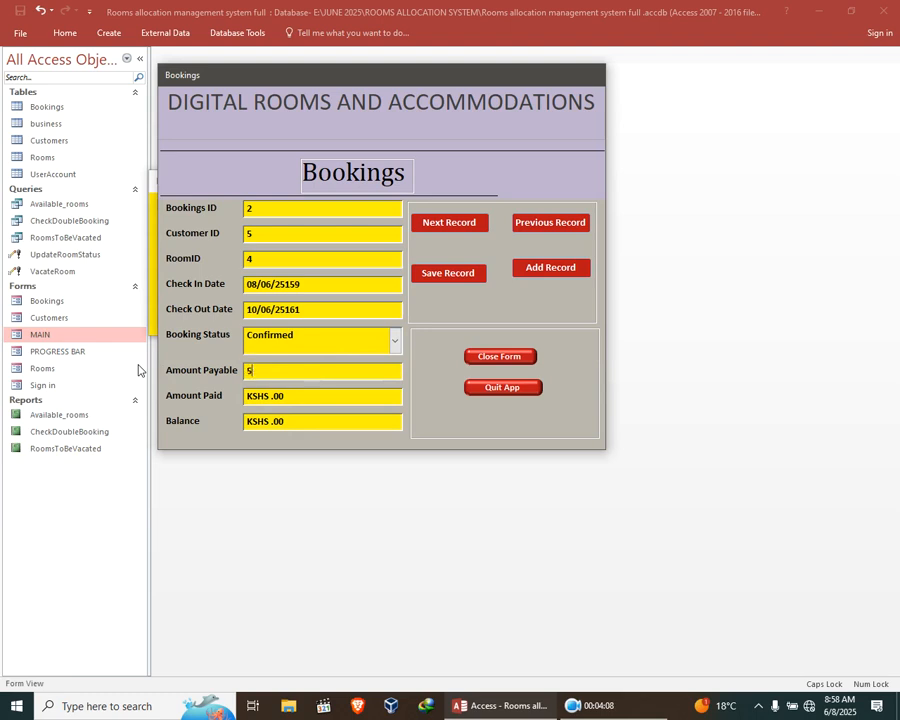
text(00)
key(Tab)
text(500.0)
key(BackSpace)
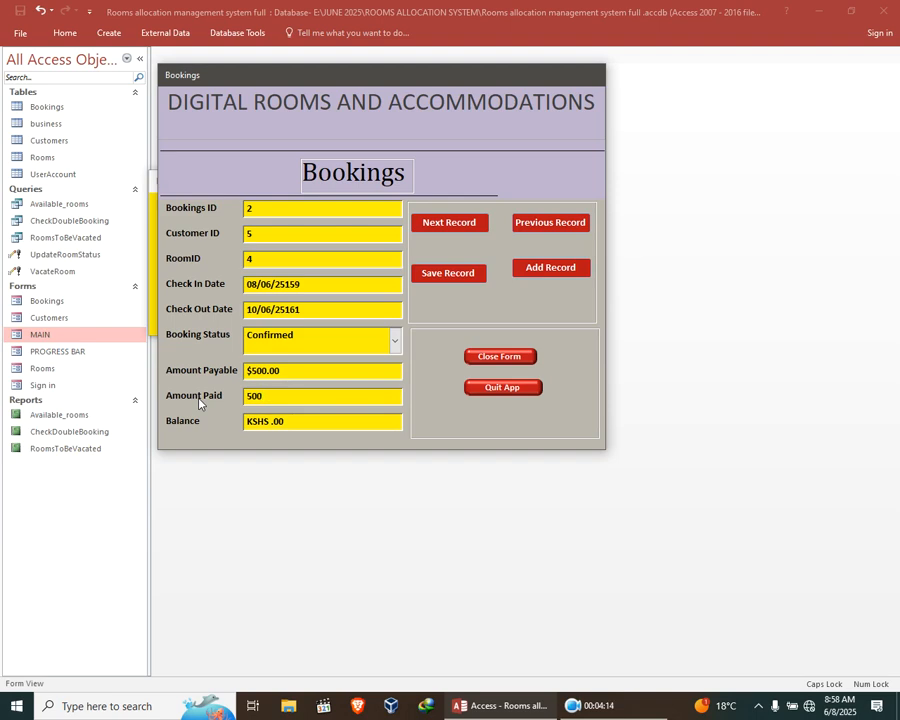
Save the booking for RoomID 4 and close the Bookings form, confirming the closure.
click(316, 418)
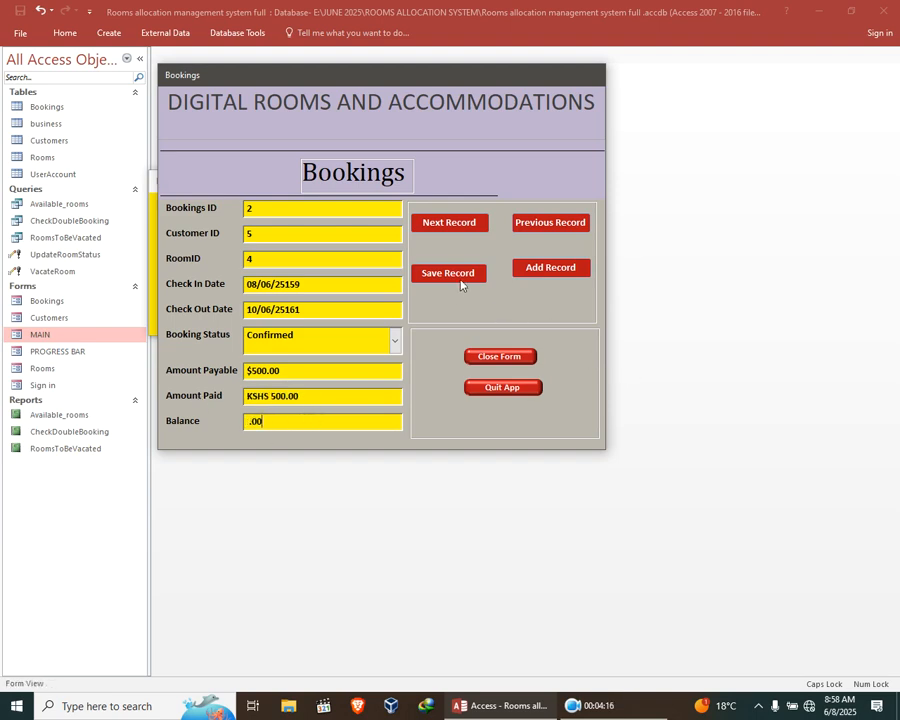
click(461, 285)
click(461, 278)
click(505, 358)
click(465, 404)
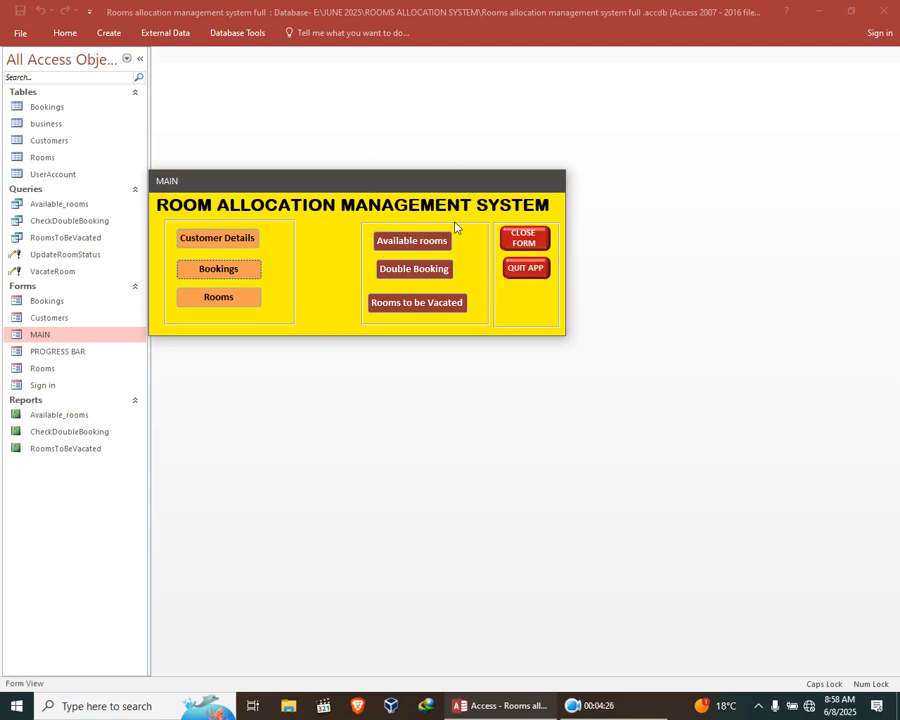
Request quitting the application but decline the exit, and close the MAIN form with confirmation instead.
click(525, 269)
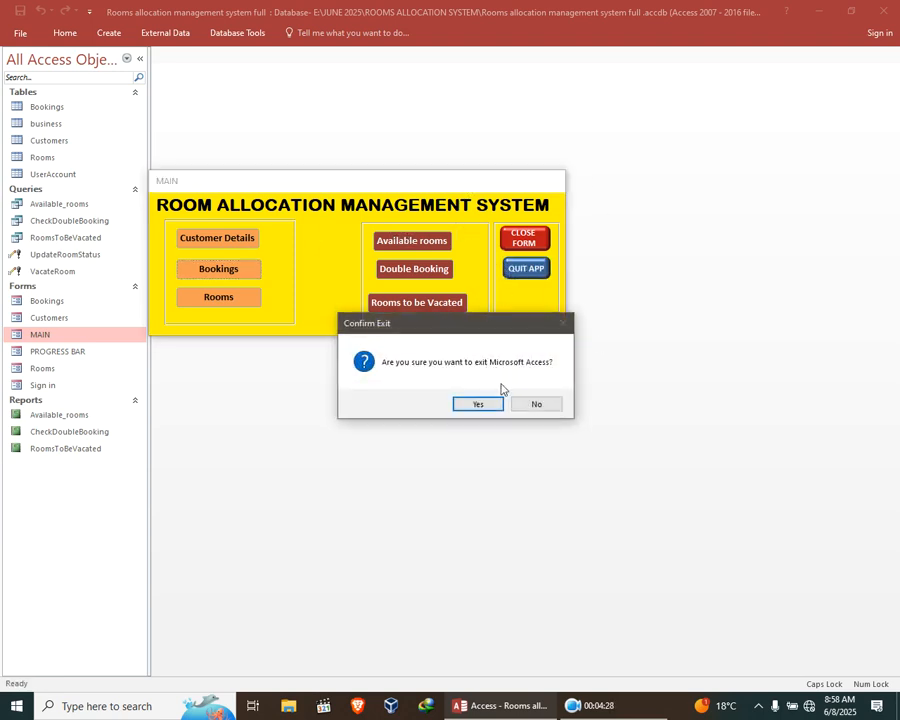
click(526, 403)
click(524, 238)
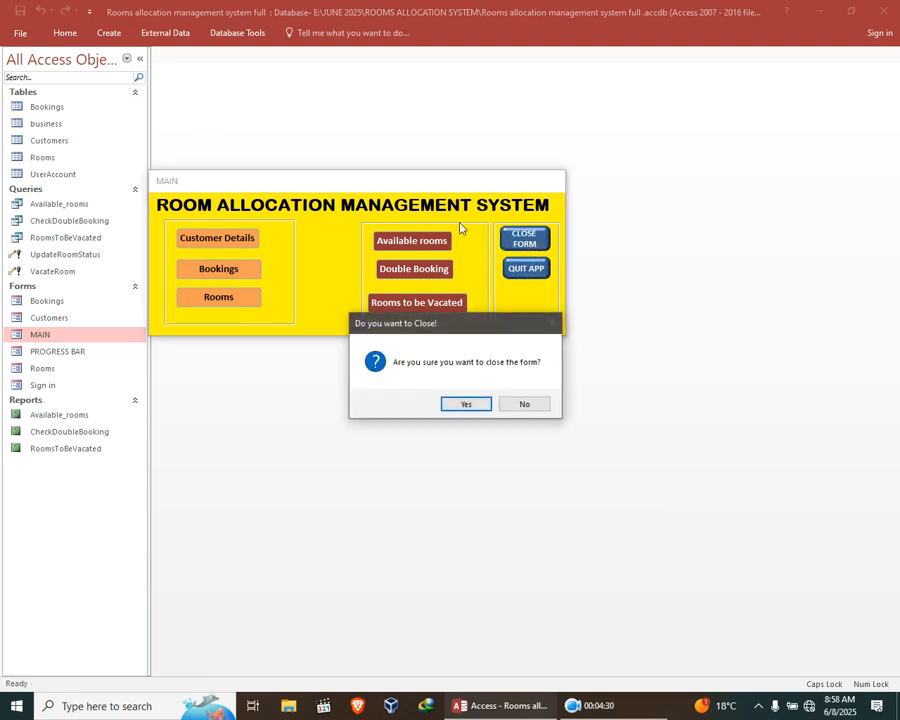
click(455, 404)
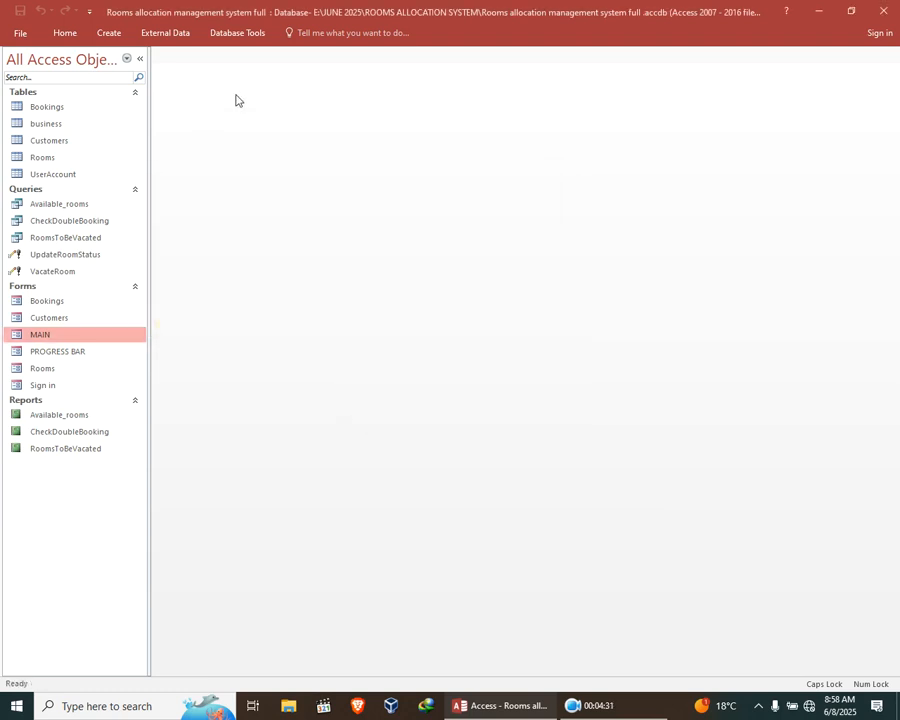
Open the database Relationships diagram and rearrange the Bookings and Customers tables around their CustomerID link.
click(111, 36)
click(232, 34)
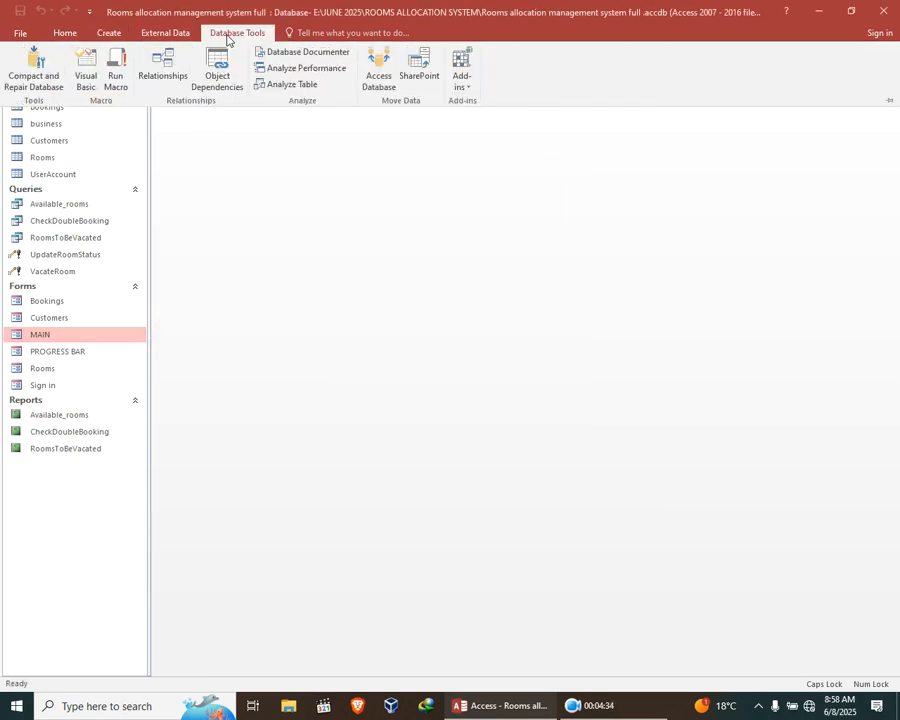
click(160, 87)
drag(282, 286, 206, 210)
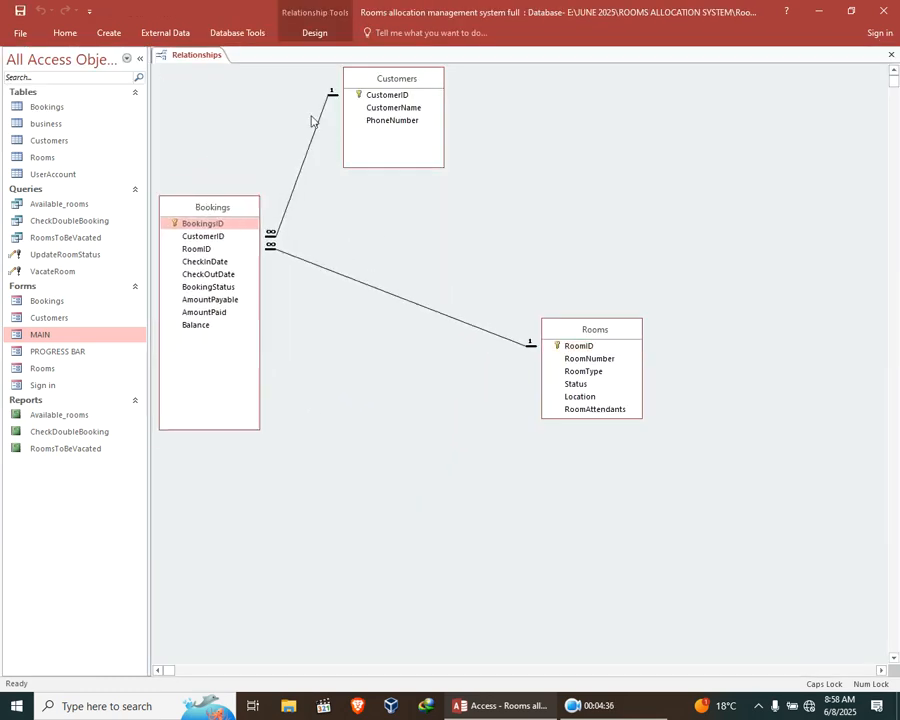
drag(393, 80, 534, 142)
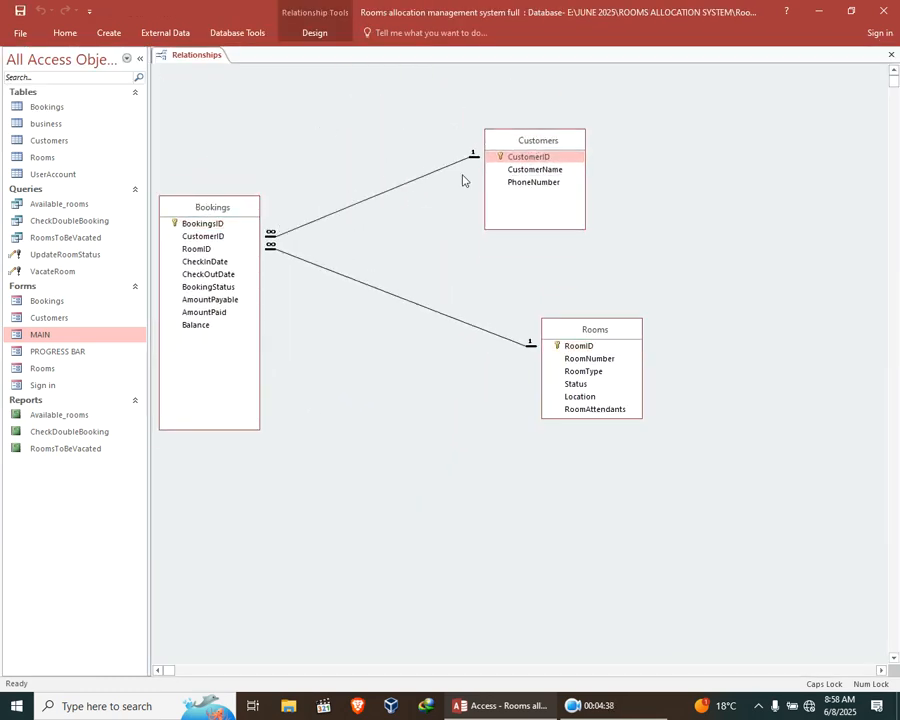
click(210, 238)
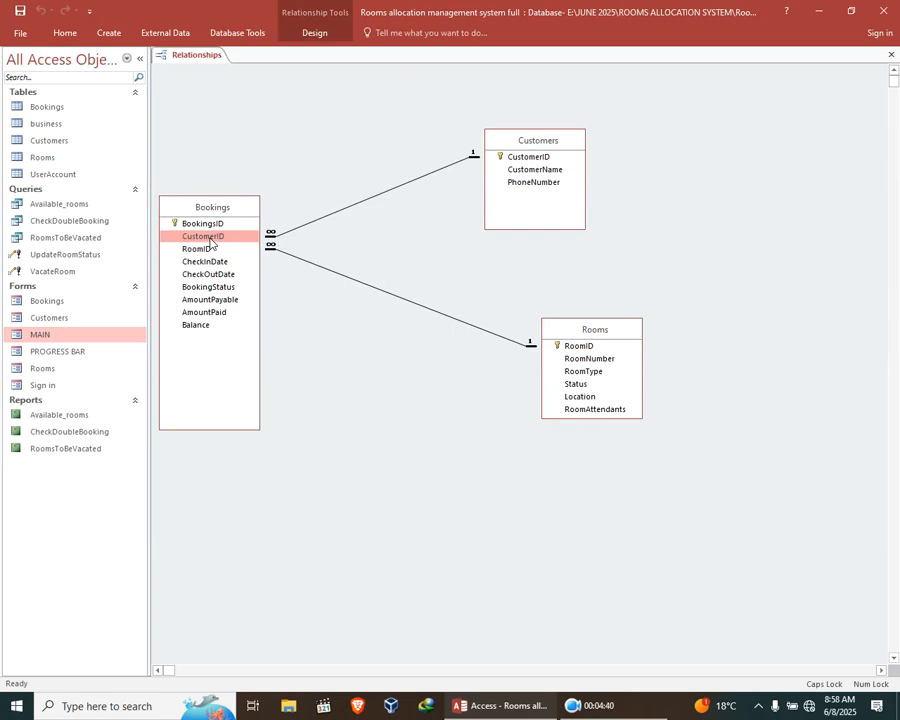
click(518, 160)
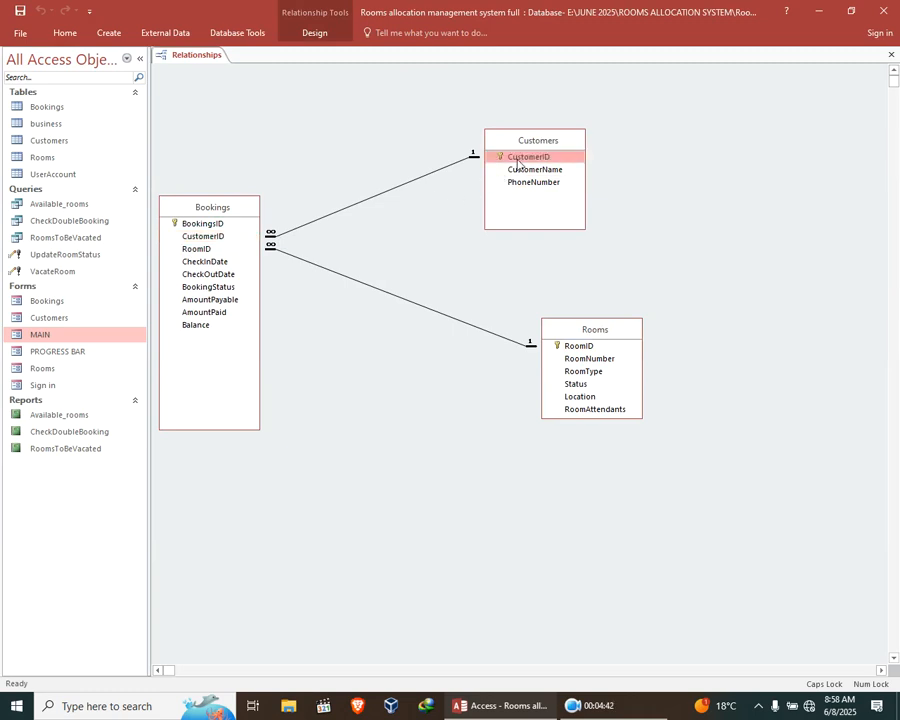
drag(526, 144, 458, 128)
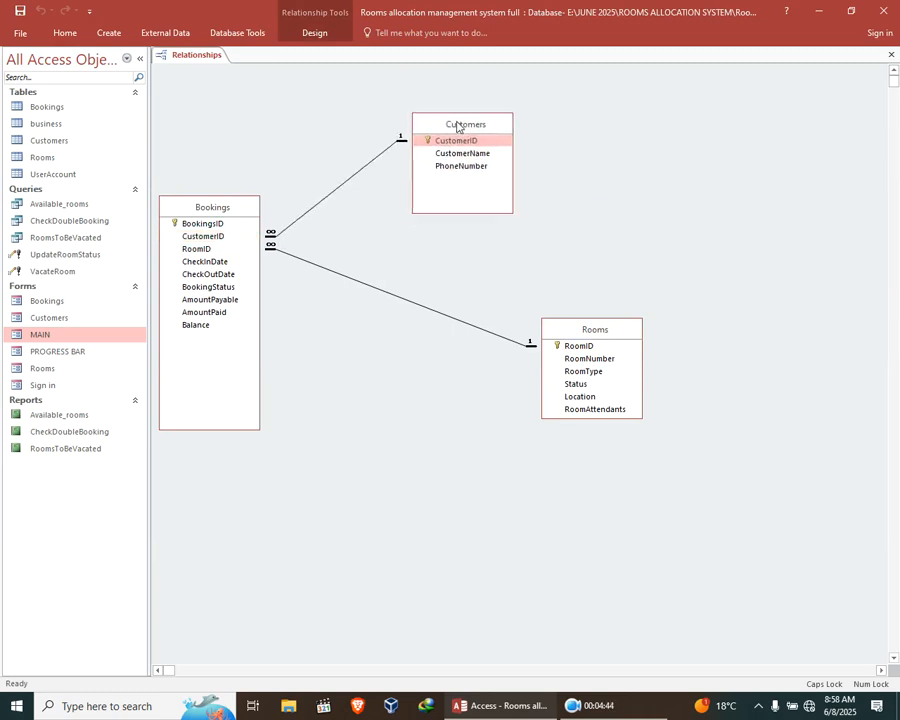
Inspect the CustomerID and RoomID fields that link Bookings to Customers and Rooms, and close the Relationships diagram.
click(212, 237)
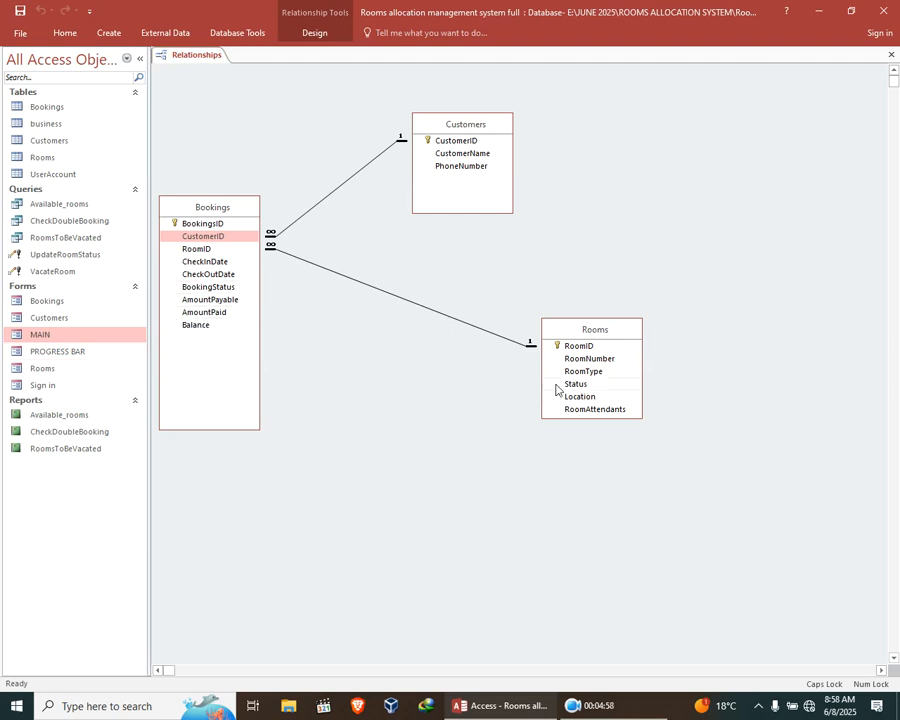
click(577, 348)
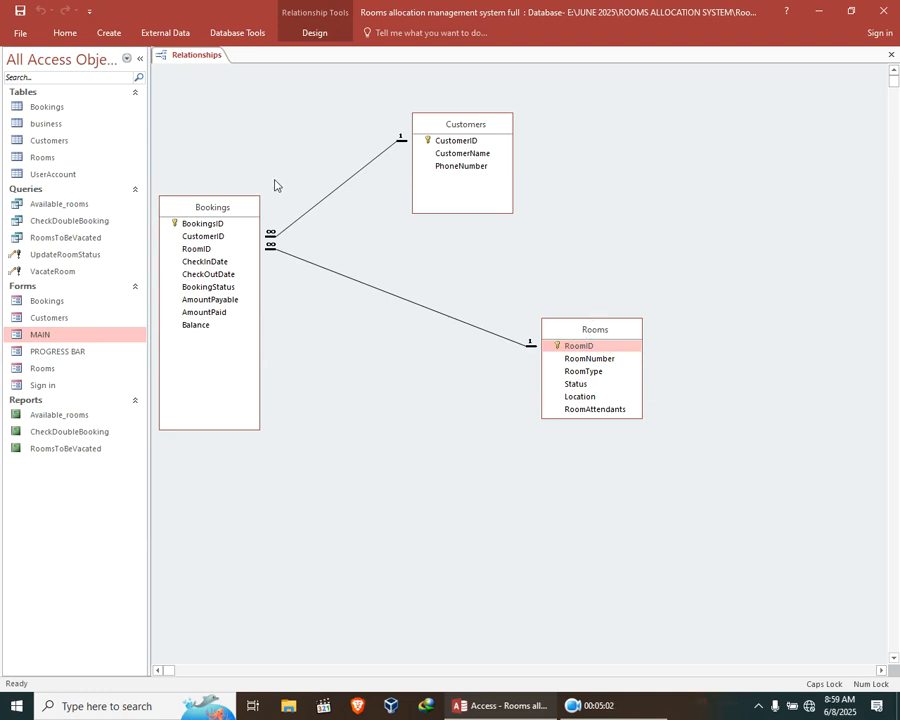
click(197, 249)
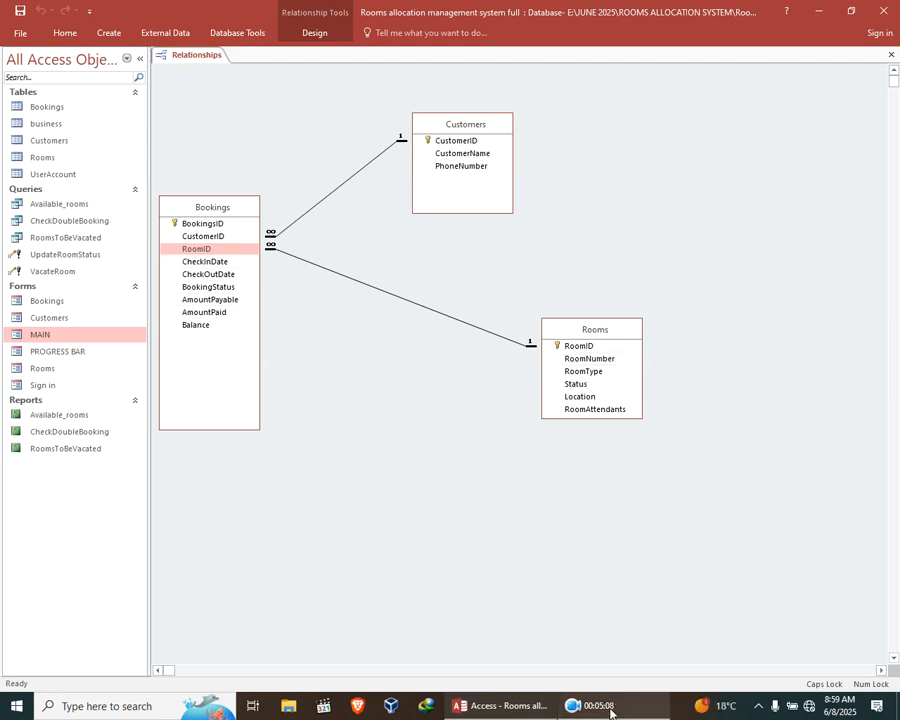
click(574, 705)
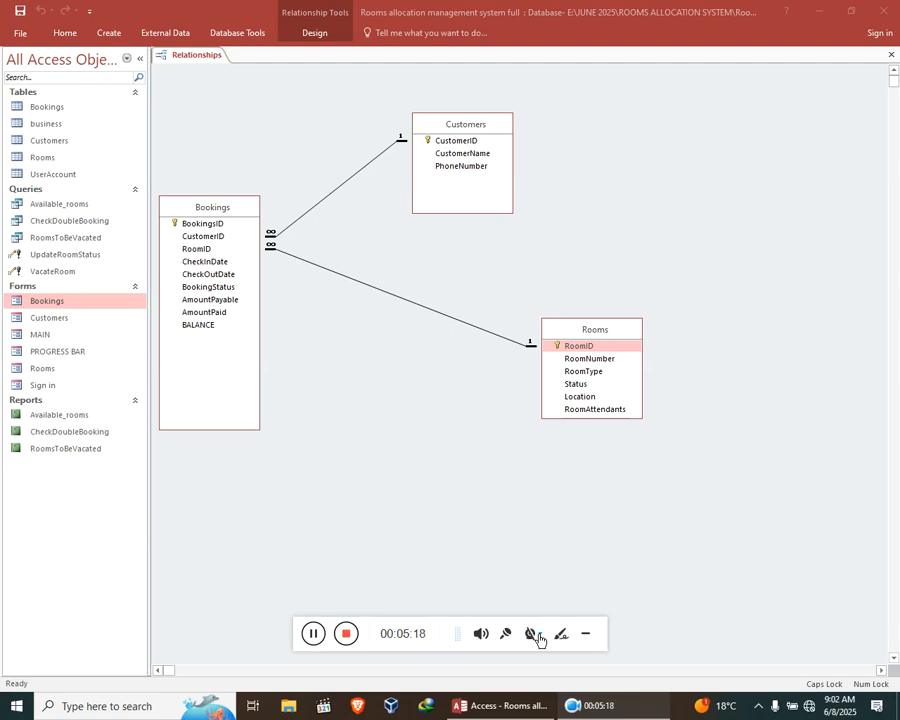
click(891, 55)
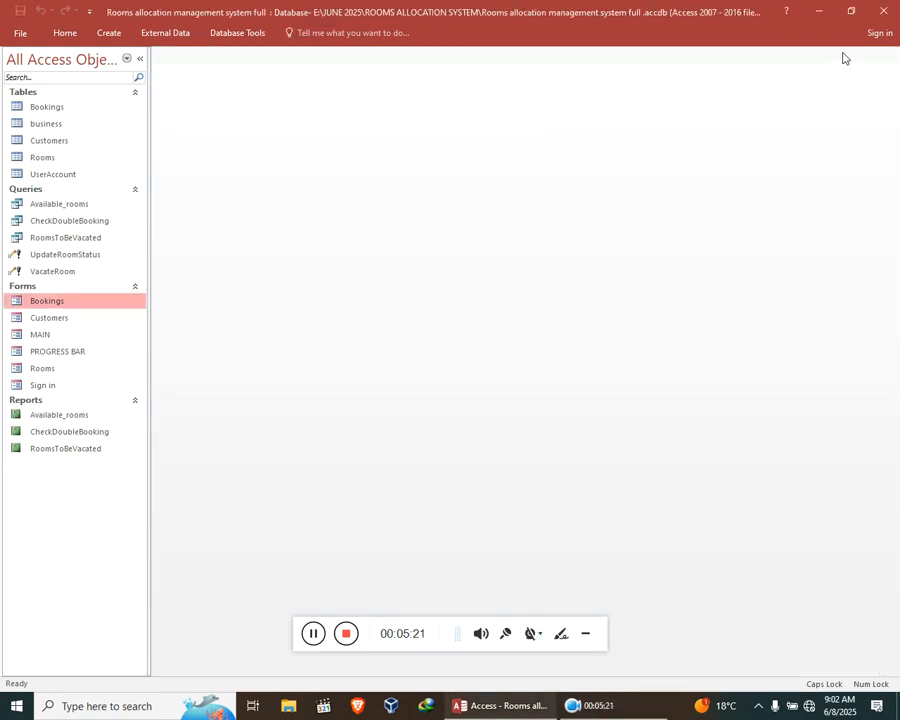
Open the MAIN form, view the customer details from it, and close the Customers form with confirmation.
click(39, 338)
double_click(40, 337)
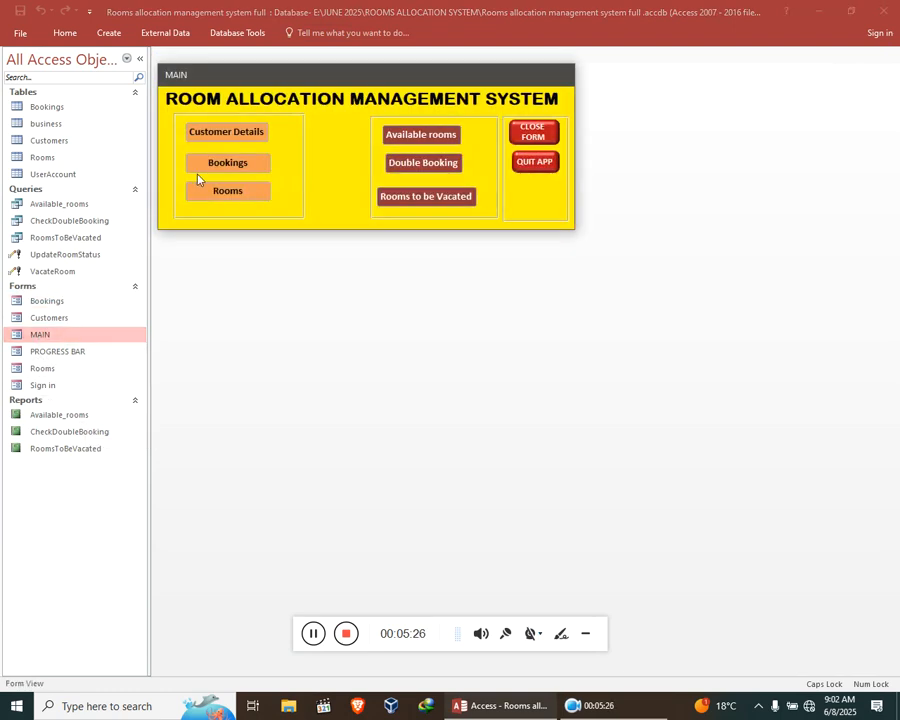
click(246, 139)
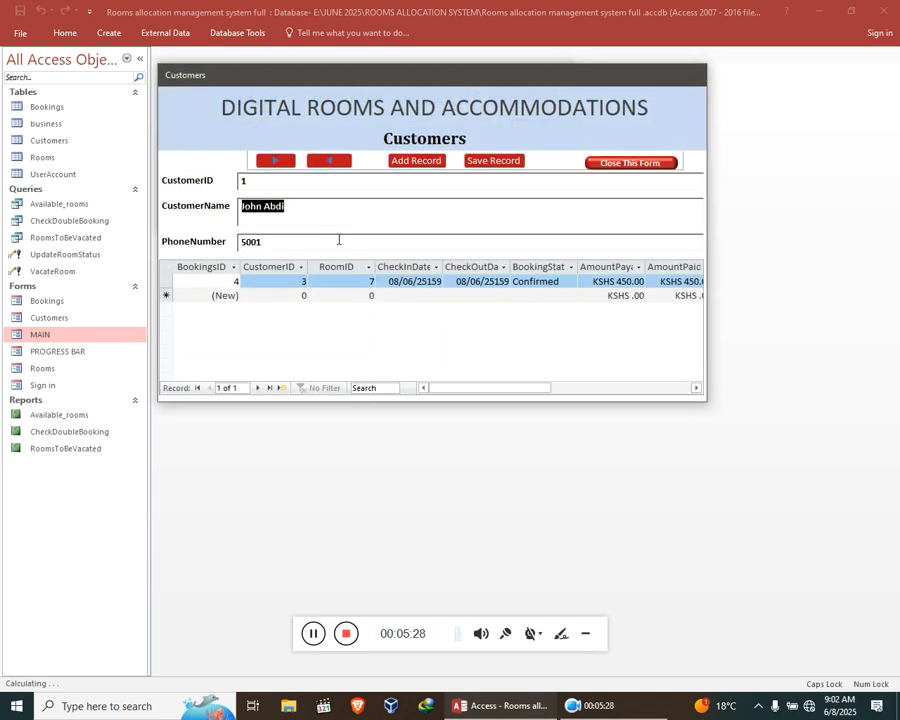
click(630, 164)
click(445, 410)
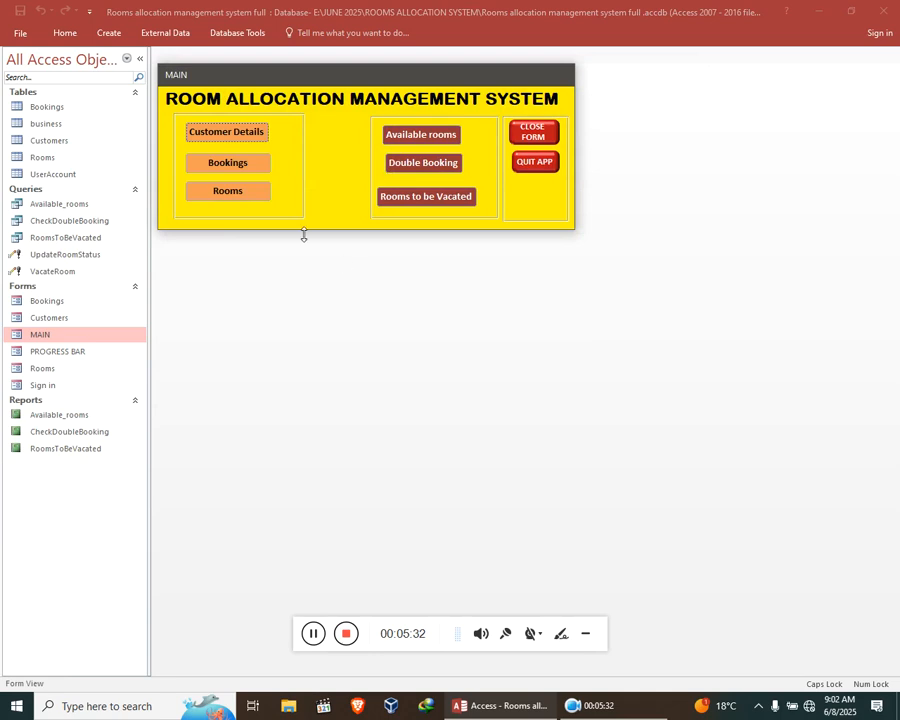
View the Rooms form with its bookings list from the main form and close it with confirmation.
click(232, 194)
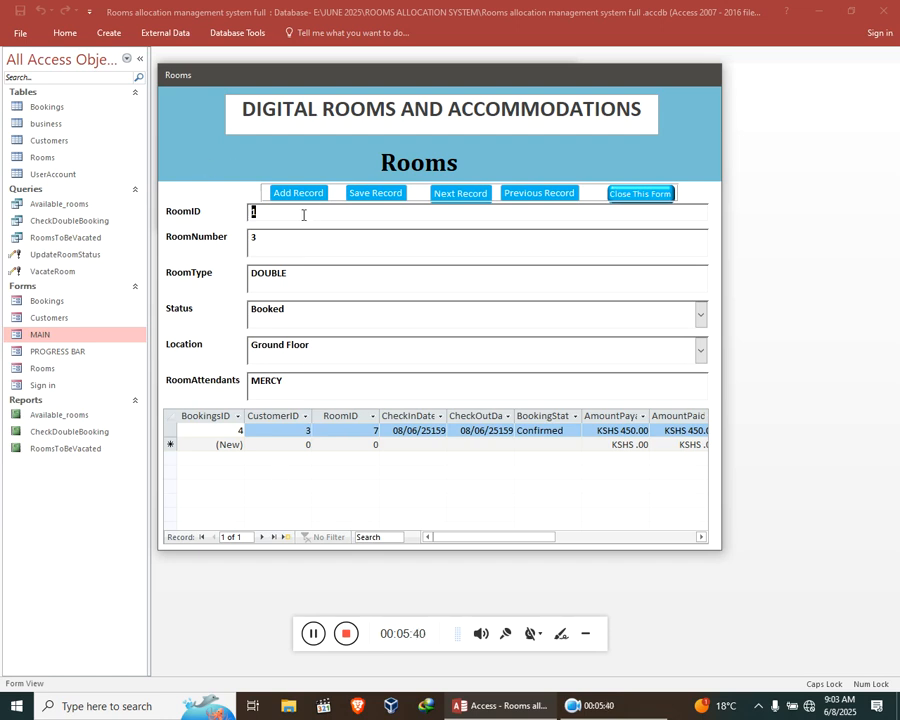
click(640, 194)
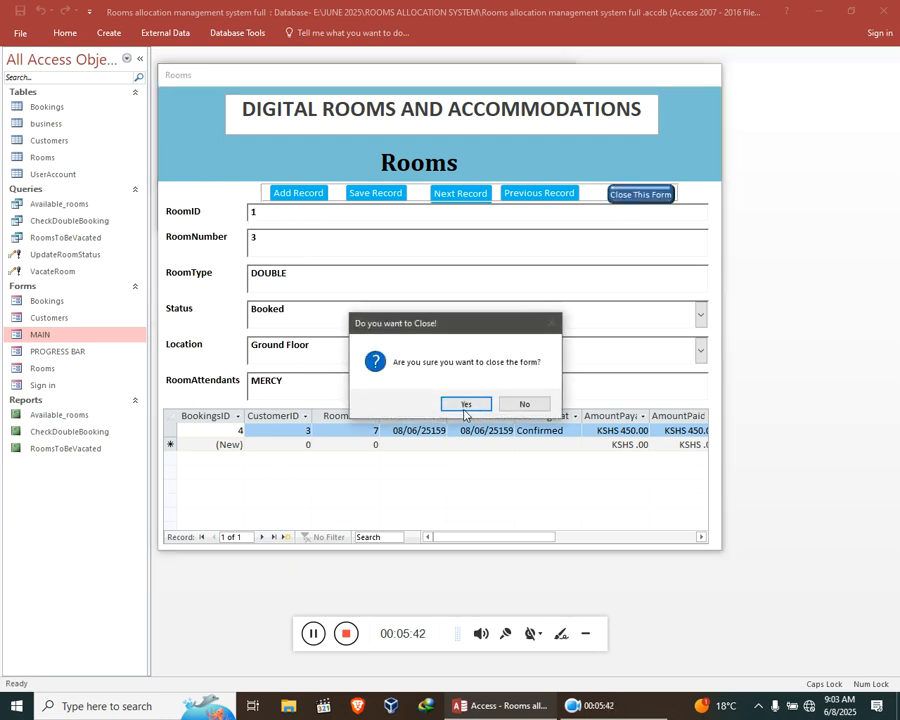
click(465, 404)
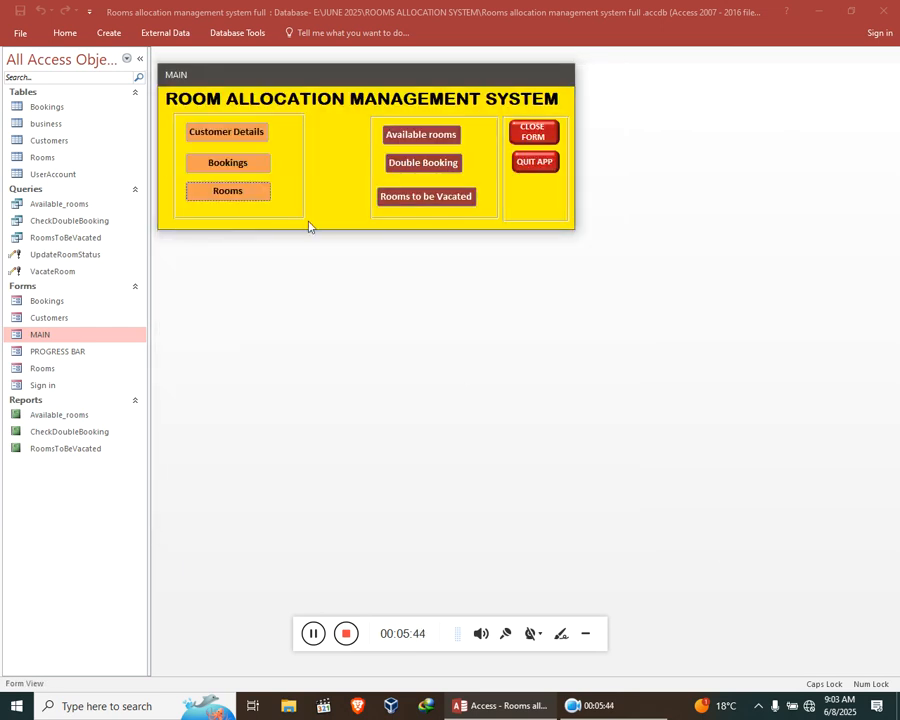
Open the Bookings form from the main form, add a new booking with the customer's ID, and set RoomID to 10.
click(234, 166)
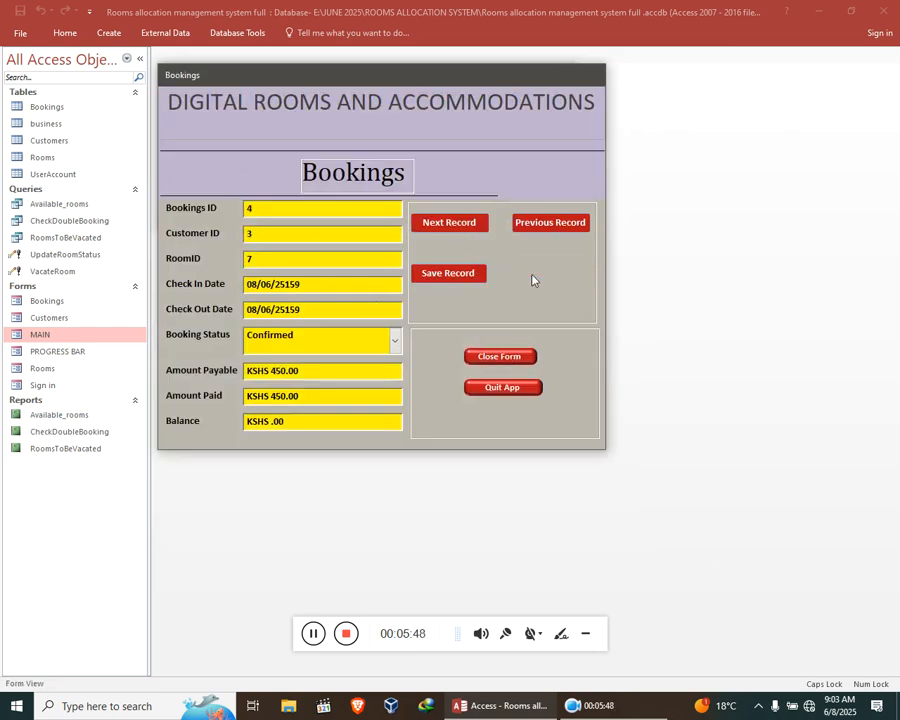
click(538, 270)
click(287, 238)
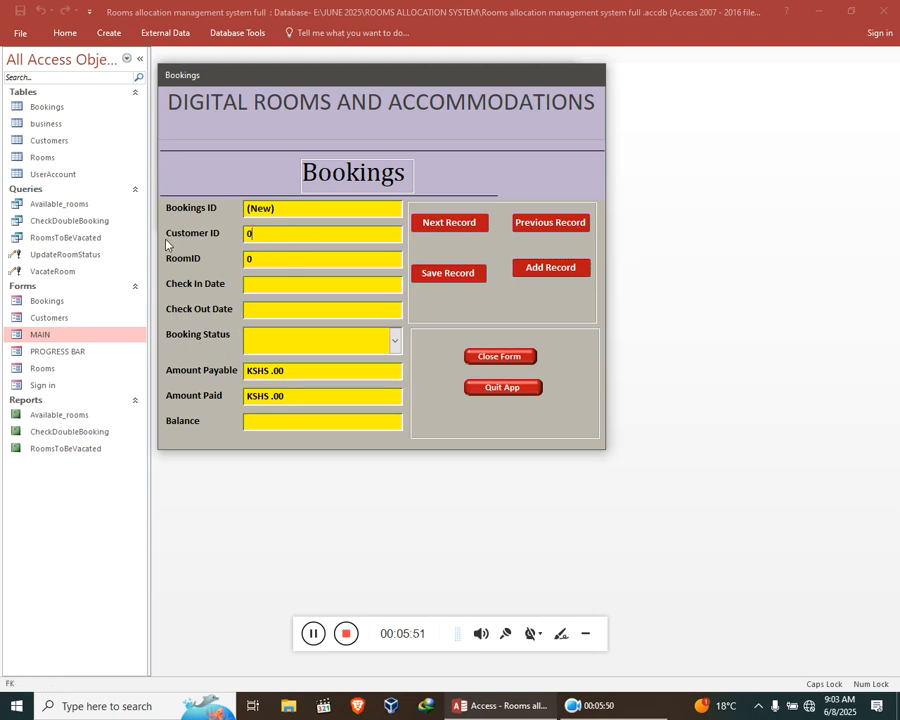
text(5)
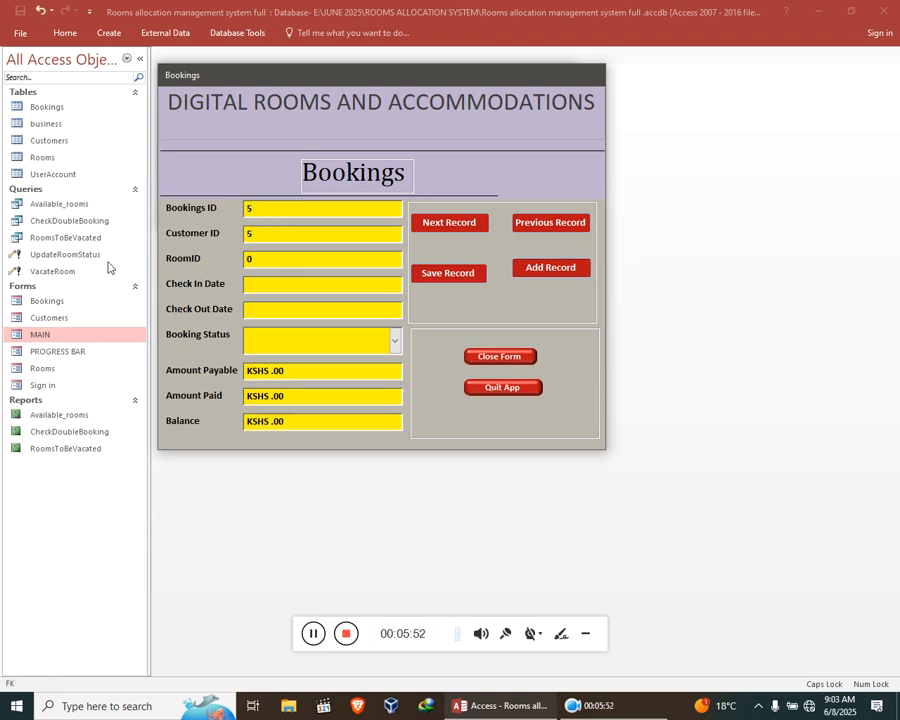
key(Tab)
Set the new booking's check-in date to 7 June 2025 and its check-out date to 8 June 2025.
click(328, 284)
click(410, 281)
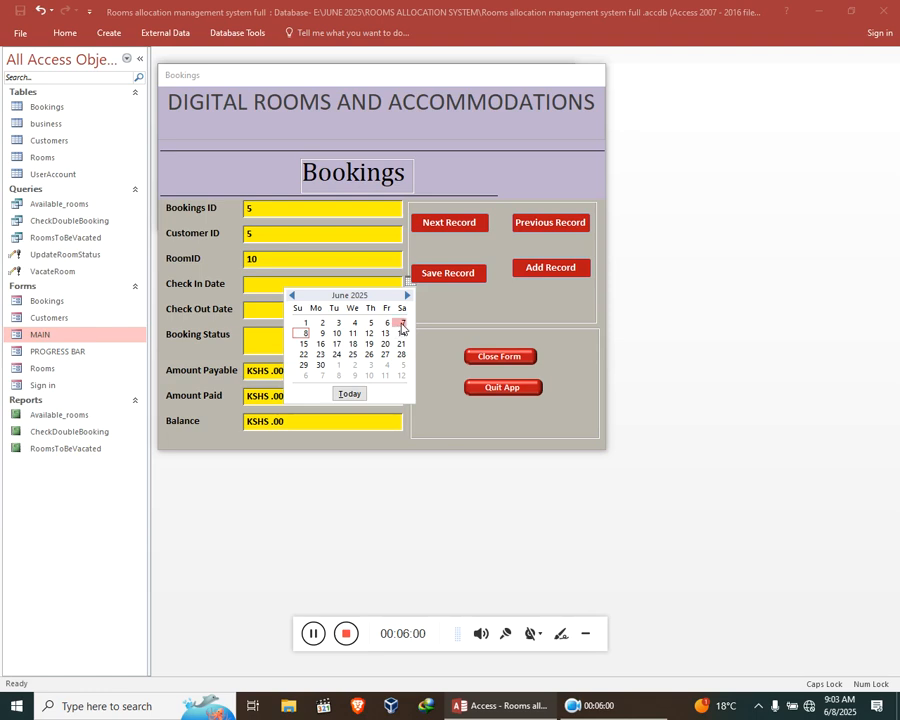
click(402, 323)
click(314, 310)
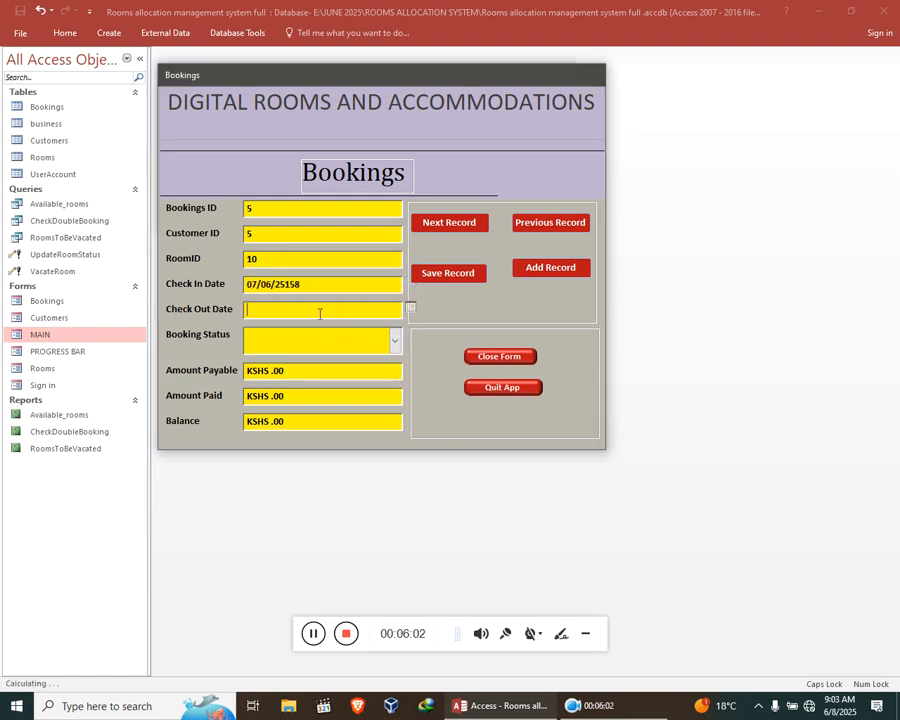
click(410, 308)
click(296, 357)
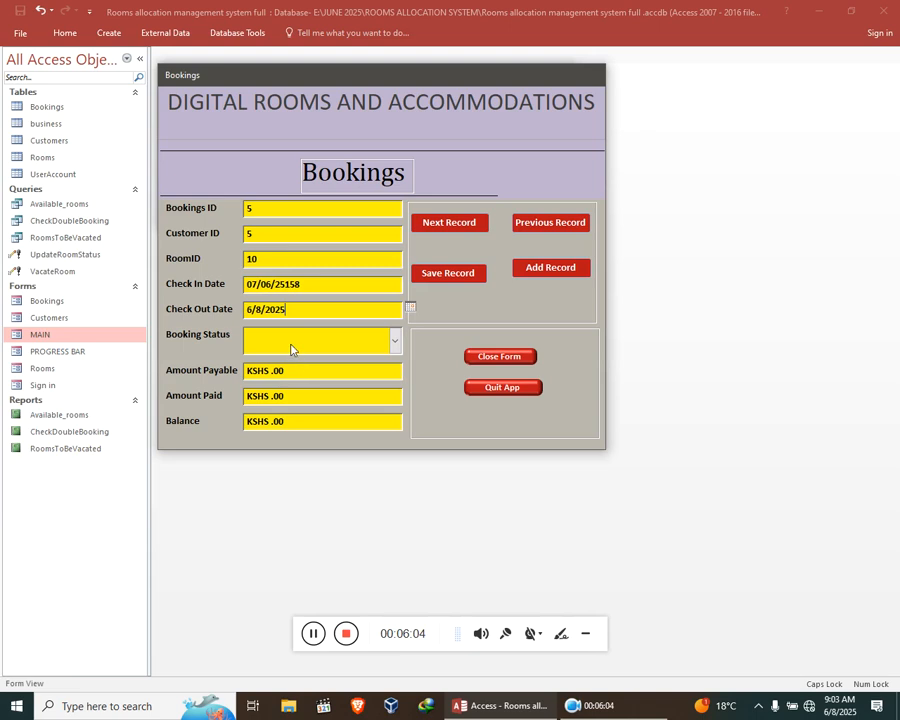
Set the booking status to Confirmed, the amount payable to KSHS 78,000, and the amount paid to KSHS 65,000.
click(394, 341)
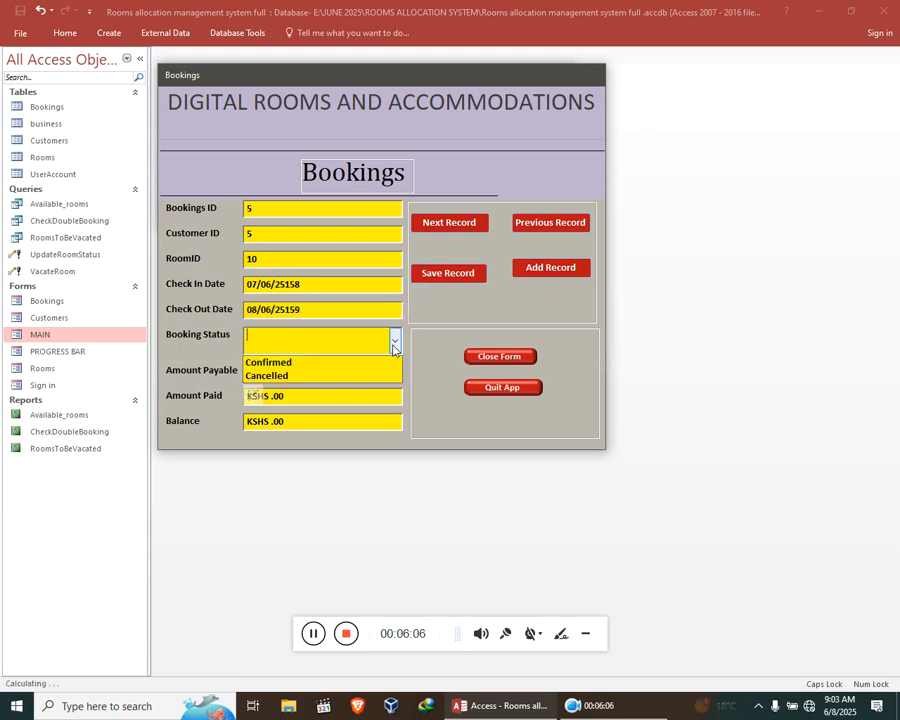
click(344, 364)
key(Tab)
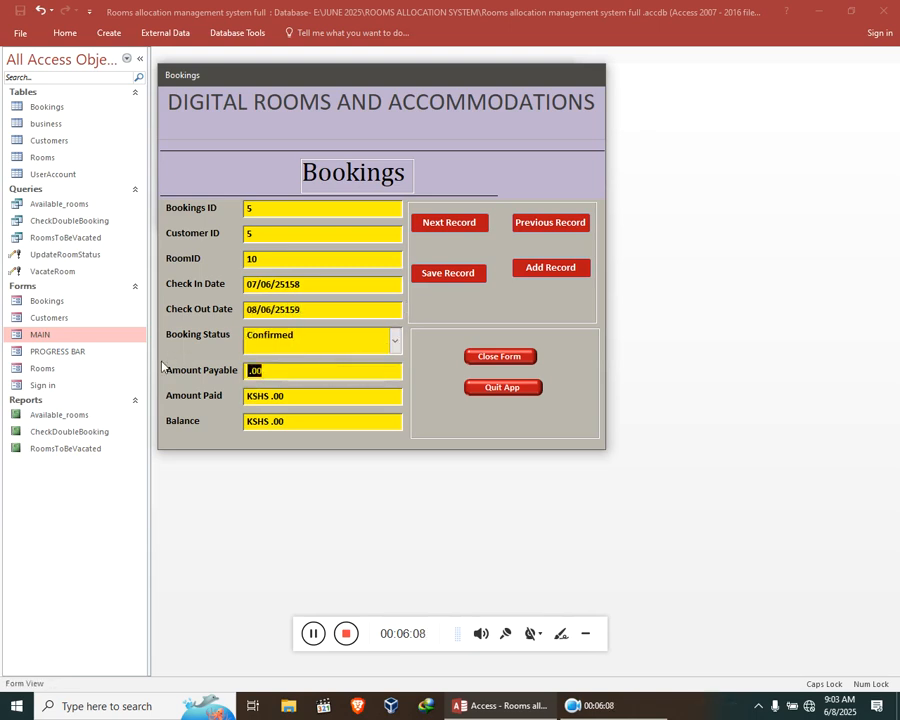
text(780)
key(Tab)
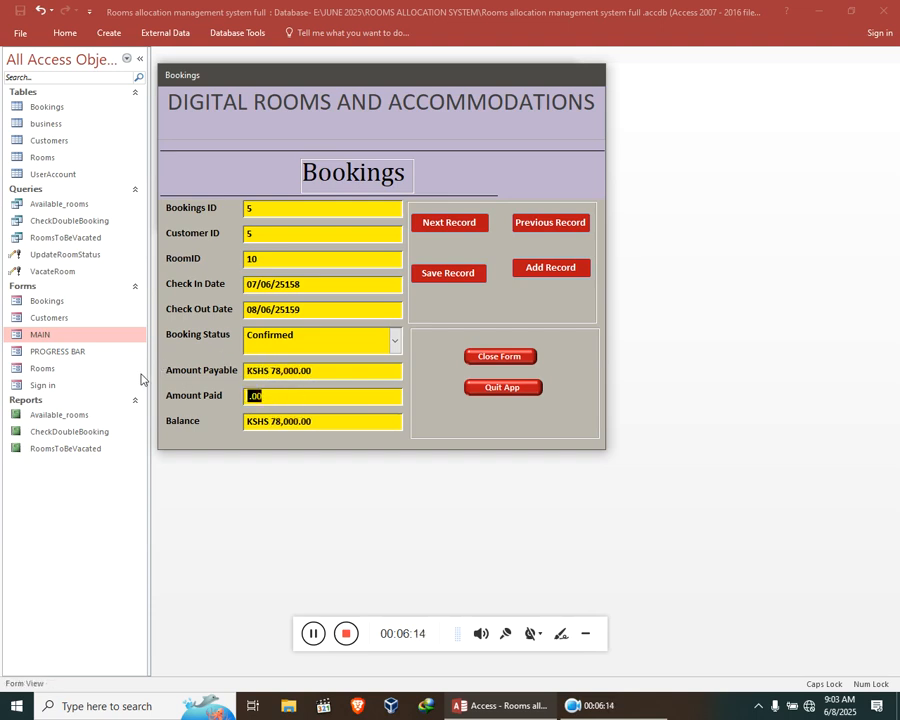
text(65000)
click(300, 421)
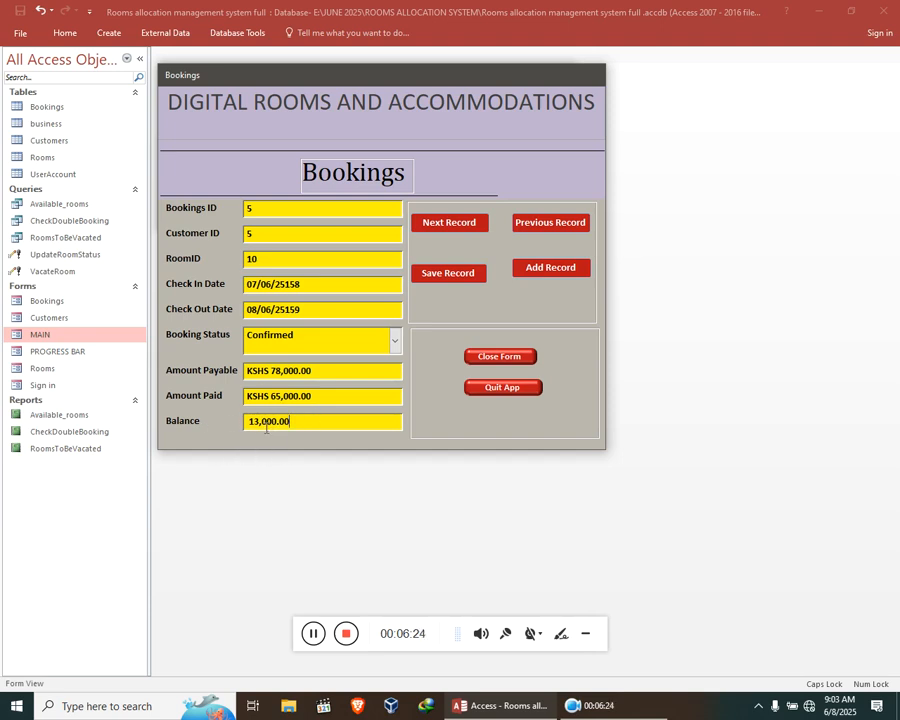
Save the booking for RoomID 10 and close the Bookings form with confirmation.
click(448, 273)
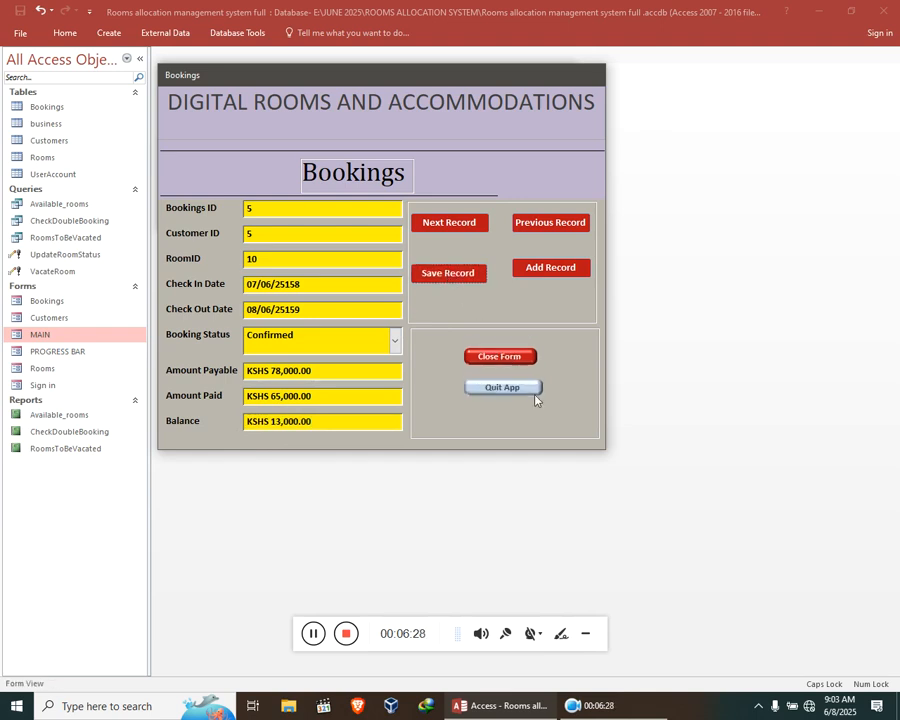
click(506, 358)
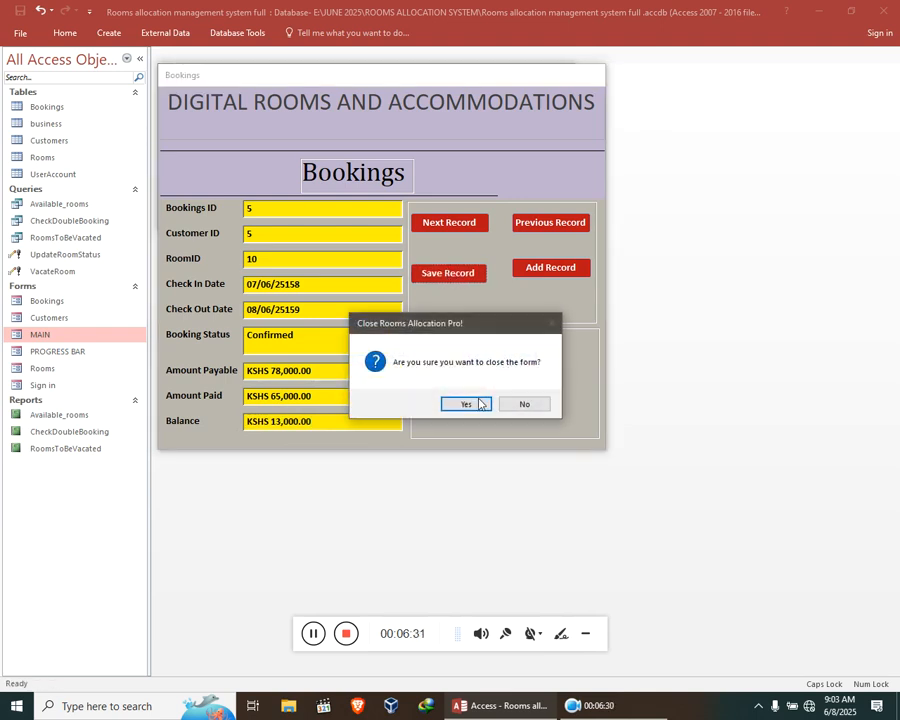
click(464, 403)
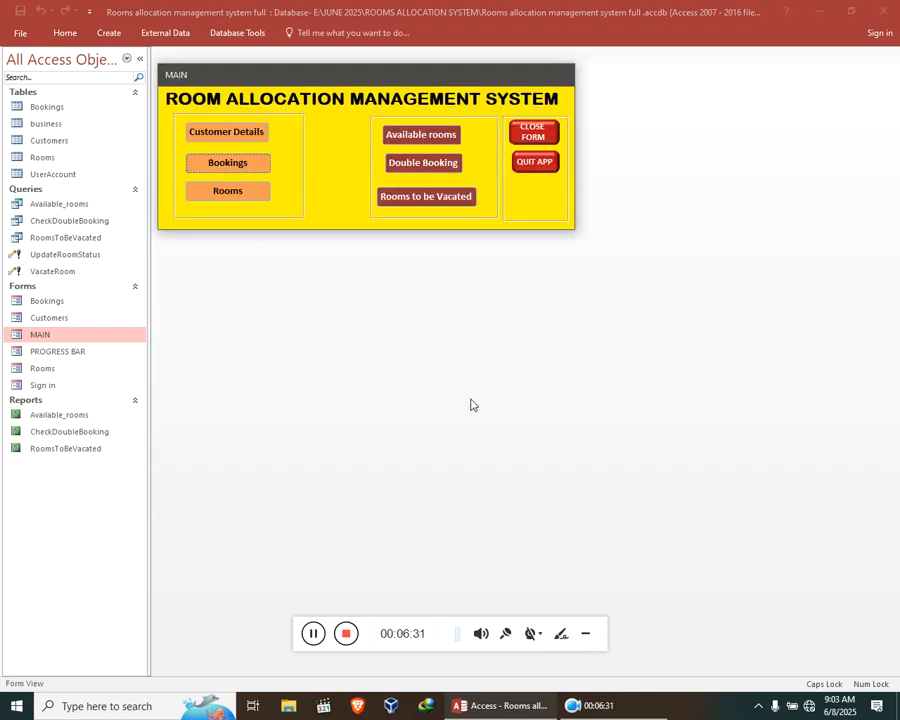
Widen the AmountPayable column in the Rooms form's bookings list, then close the form and save the Bookings layout change.
click(230, 192)
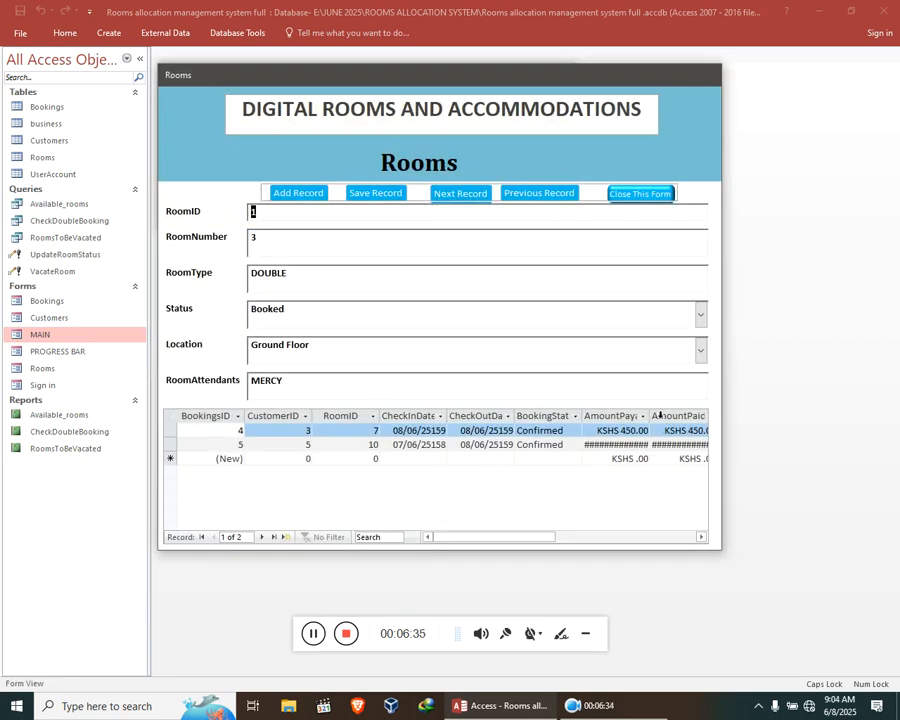
drag(652, 413, 669, 414)
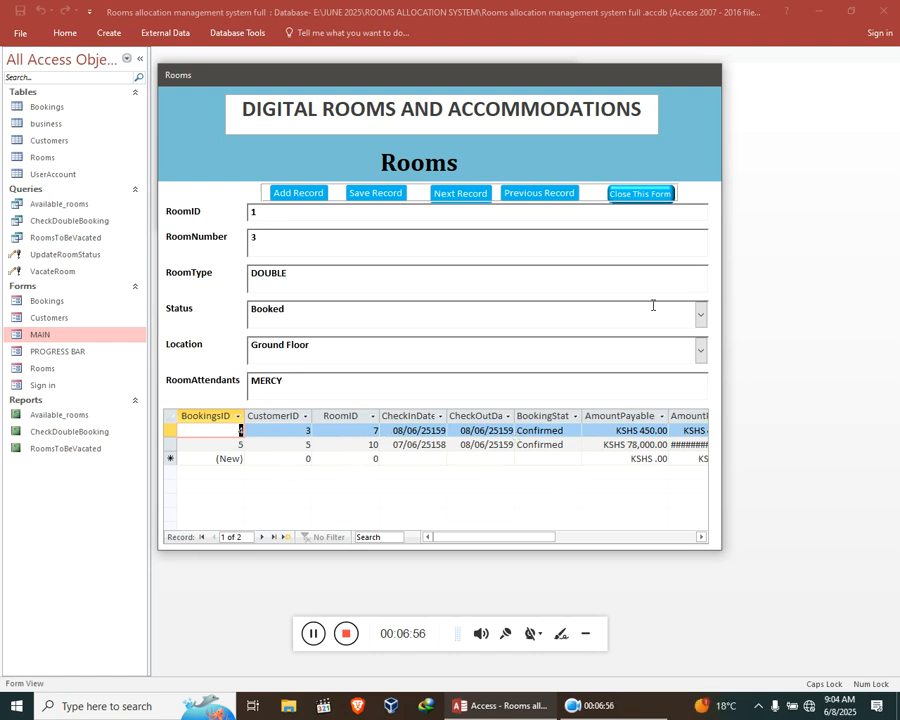
click(634, 196)
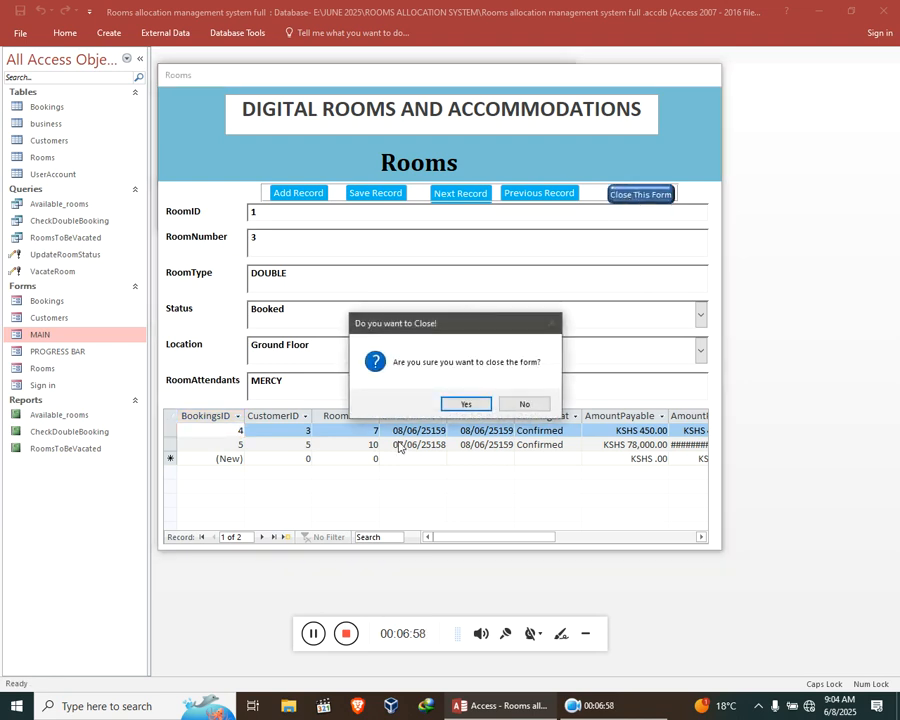
click(466, 403)
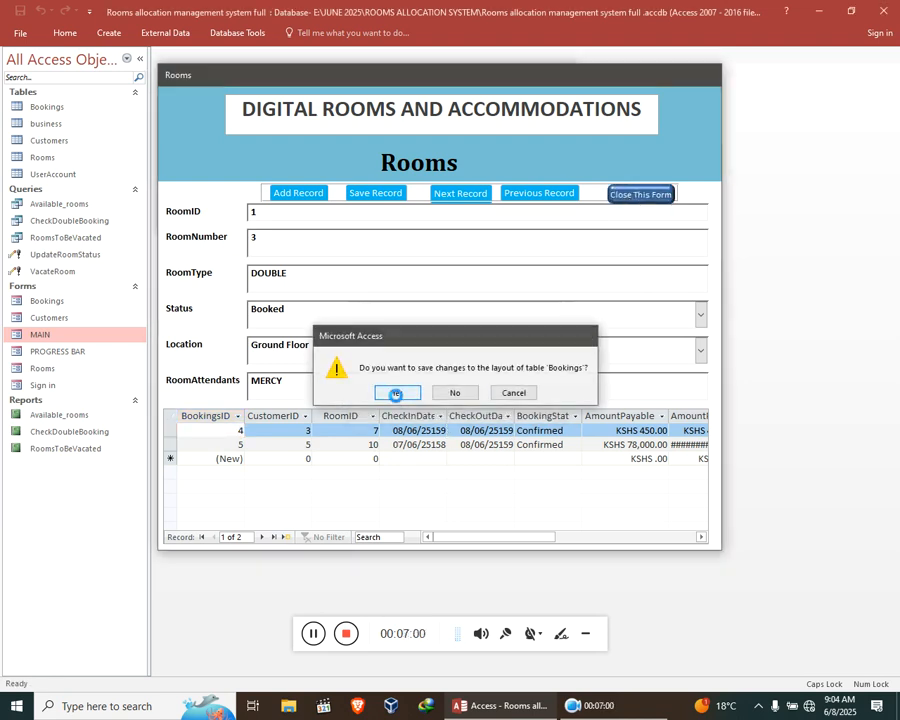
click(396, 393)
View and close the Available rooms report, and view and close the double-booking report for room ID 7.
click(412, 139)
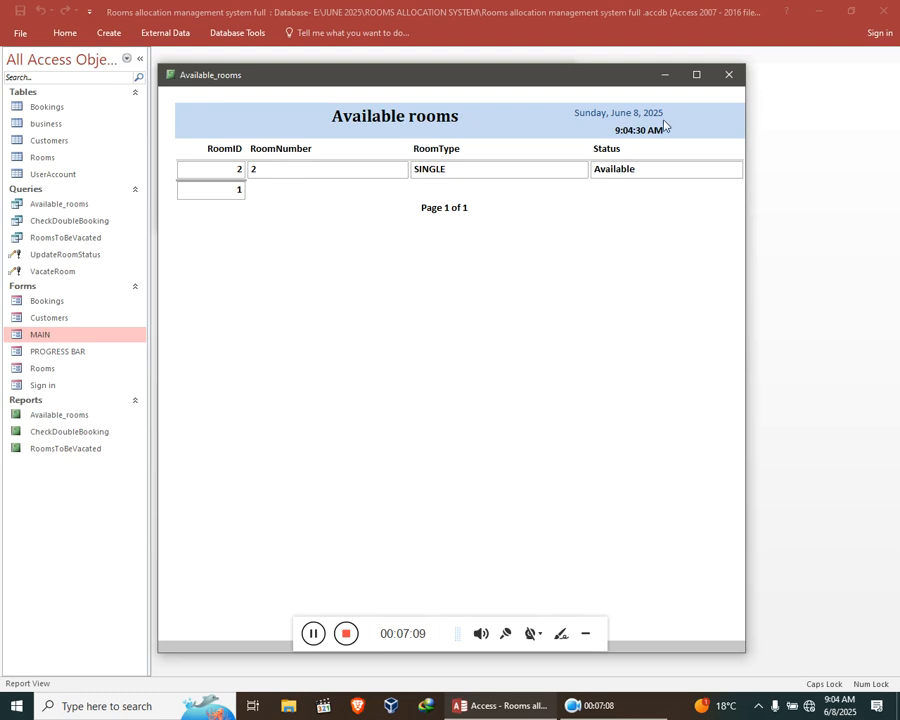
click(728, 74)
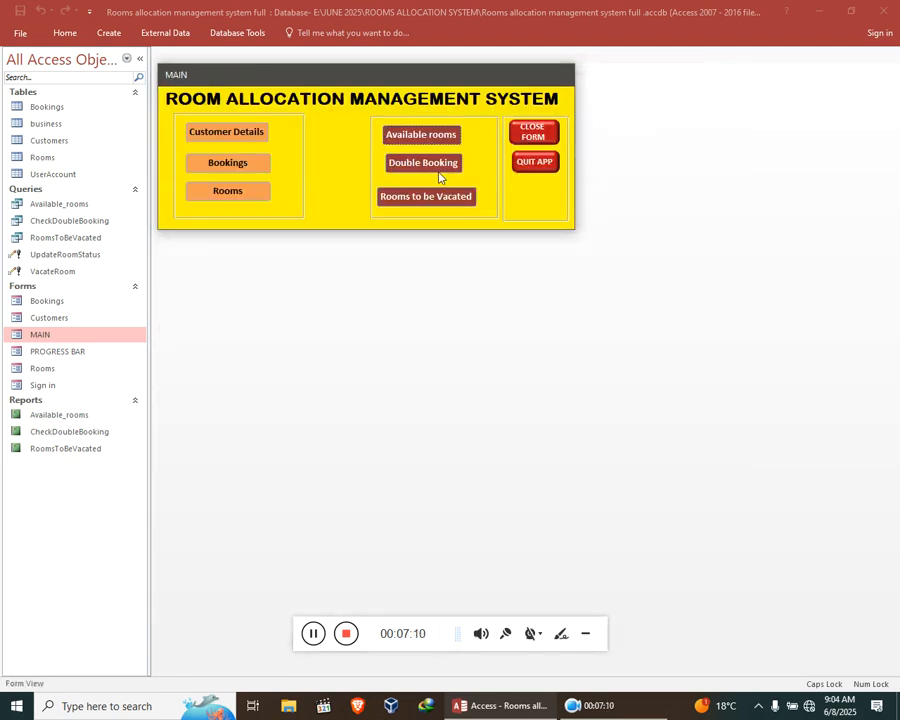
click(425, 166)
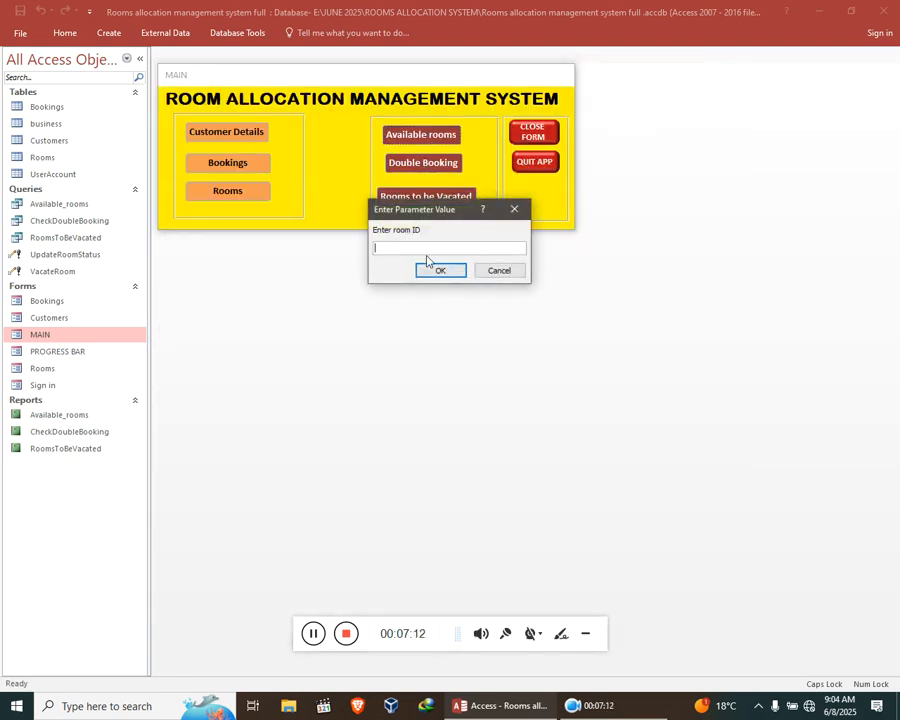
text(7)
key(Return)
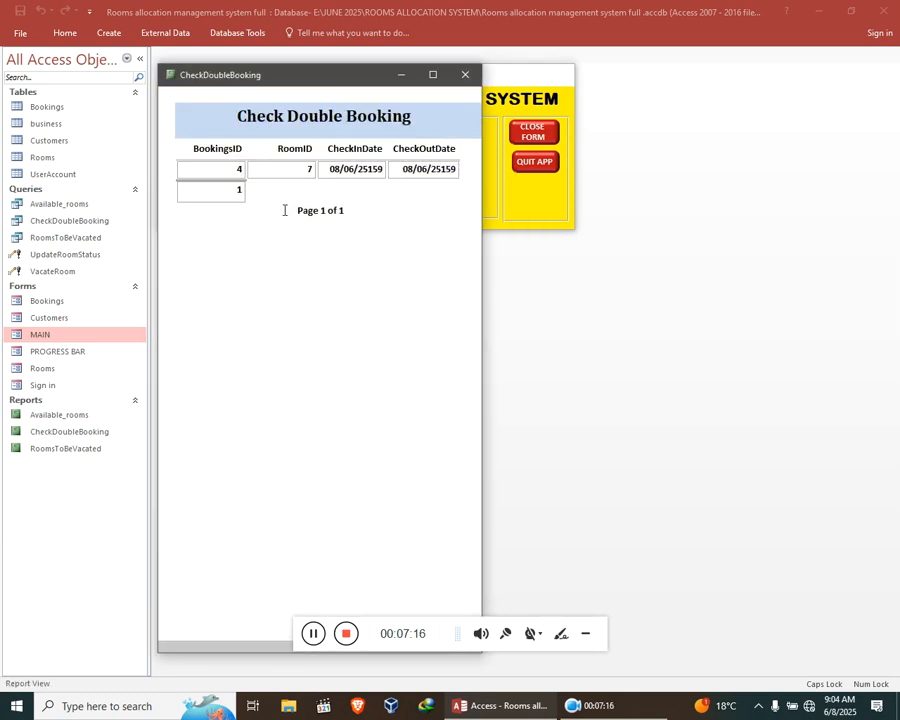
click(465, 74)
View and close the Rooms to be Vacated report, and close the MAIN form with confirmation.
click(425, 197)
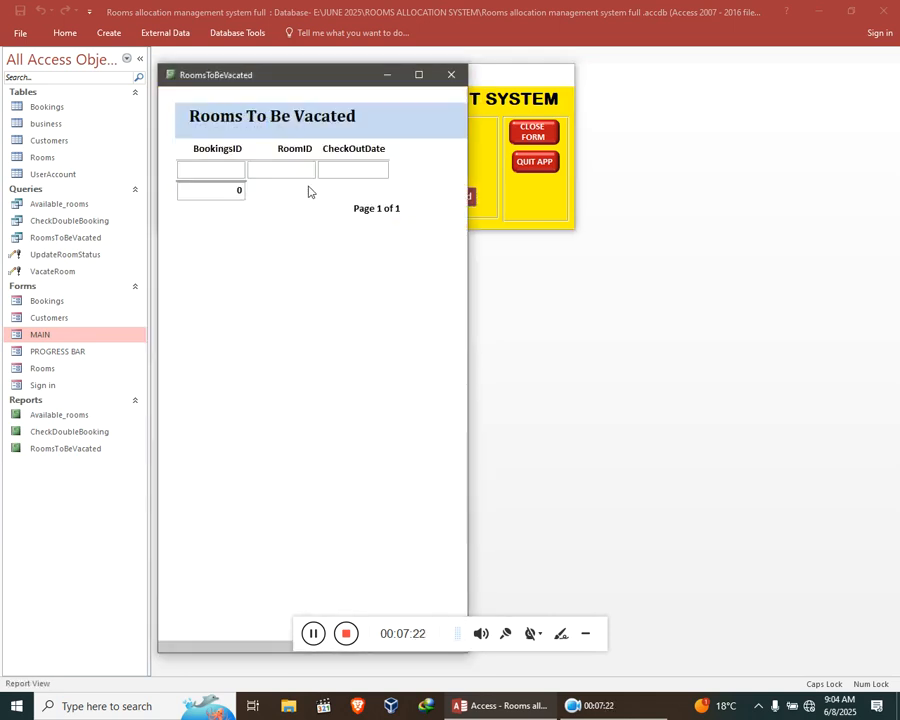
click(451, 75)
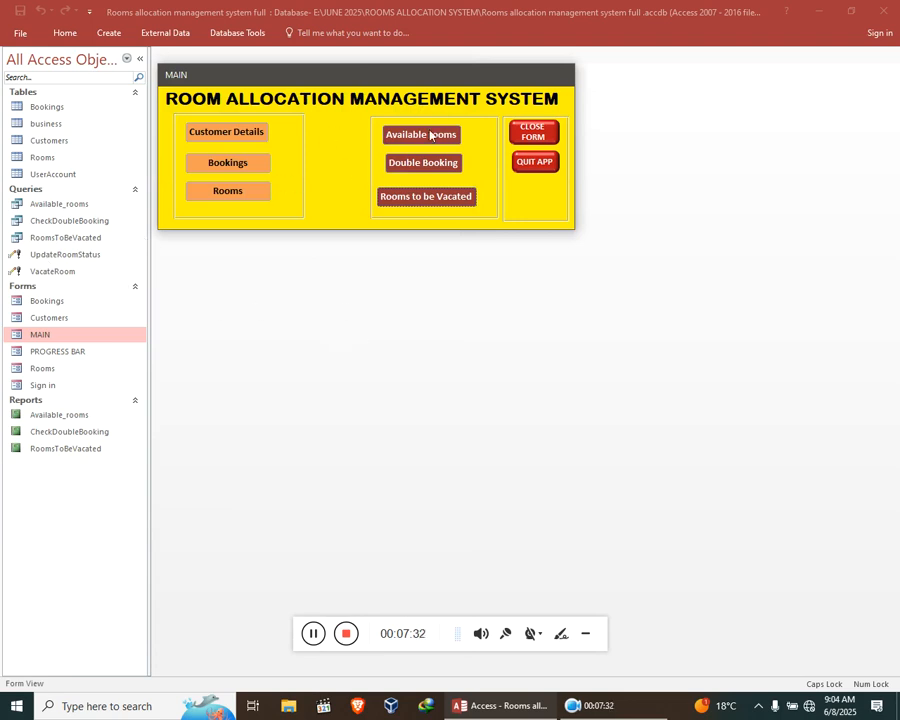
click(532, 132)
click(455, 404)
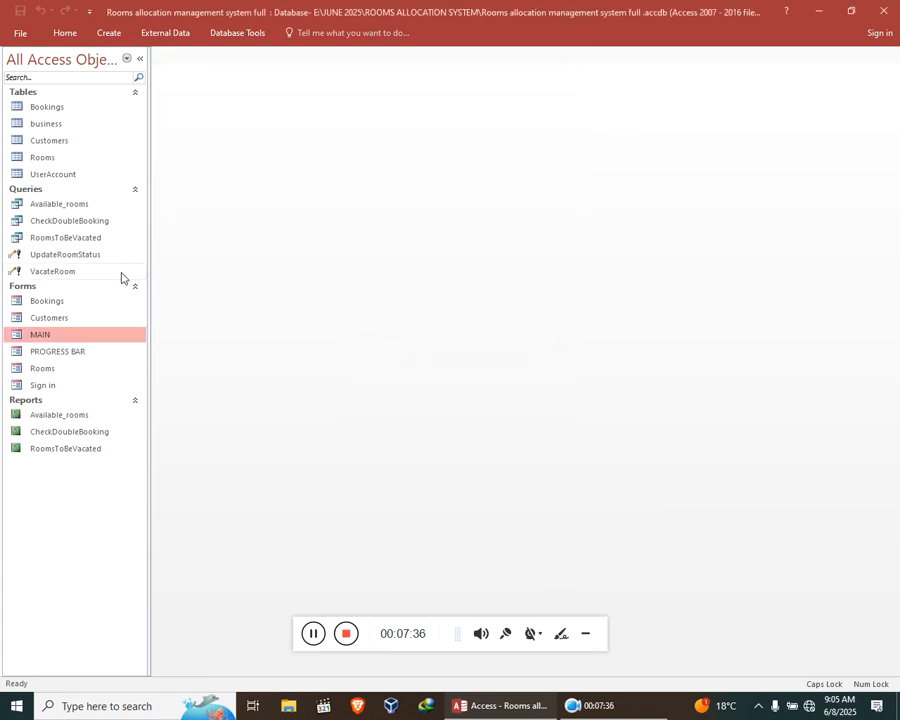
Run the UpdateRoomStatus query for room ID 7 and confirm the record update.
double_click(90, 257)
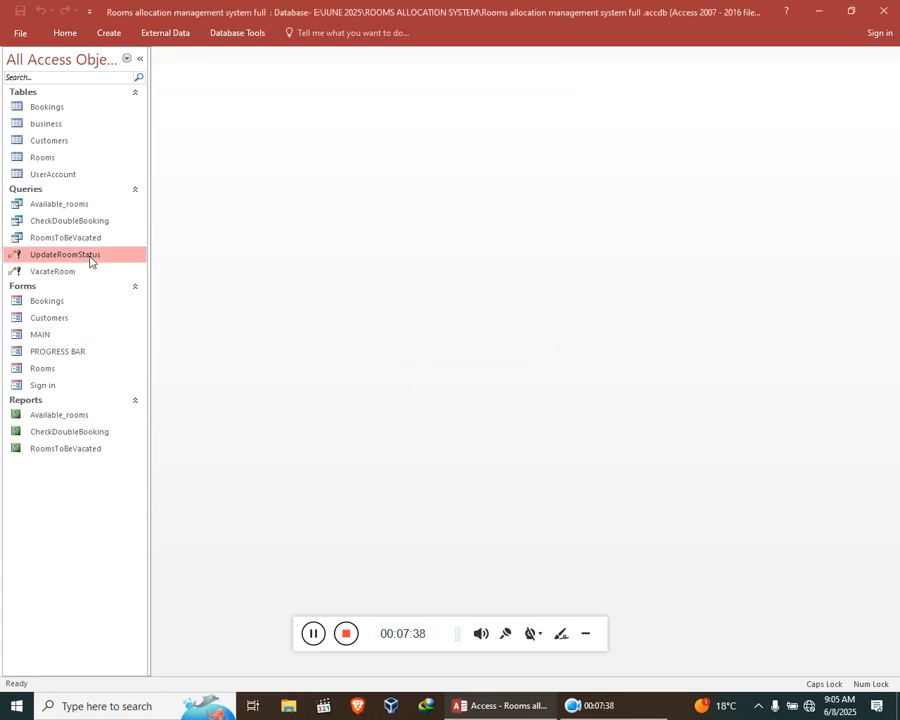
click(413, 418)
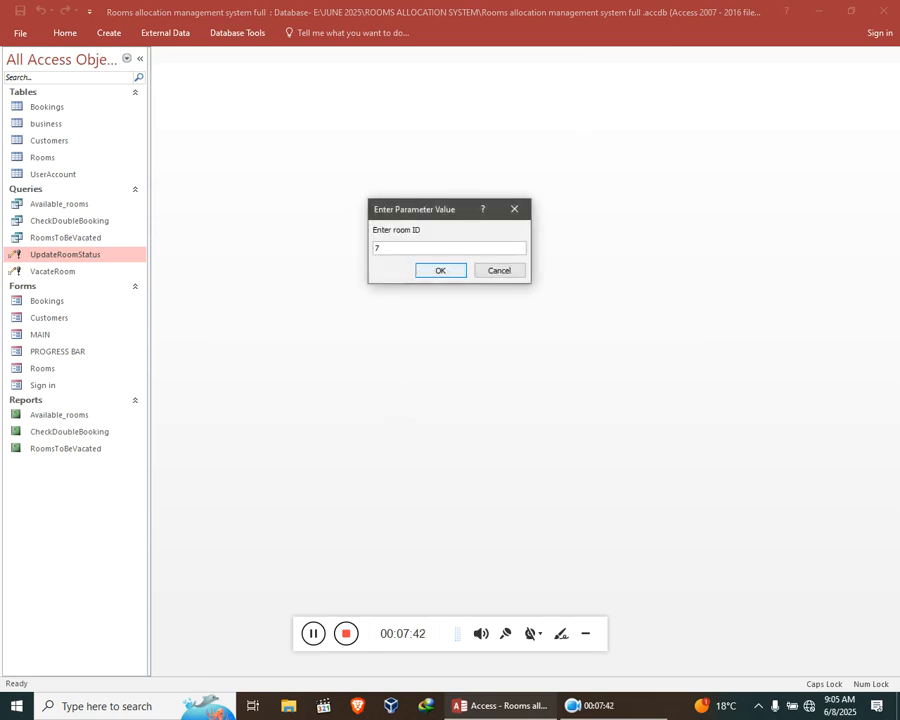
text(7)
click(422, 267)
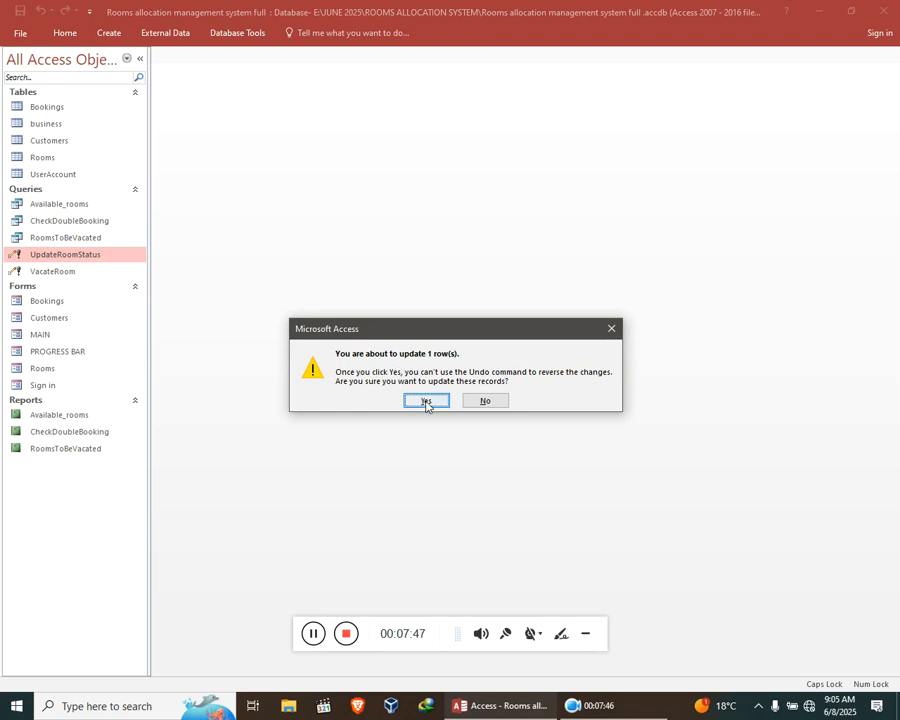
click(426, 401)
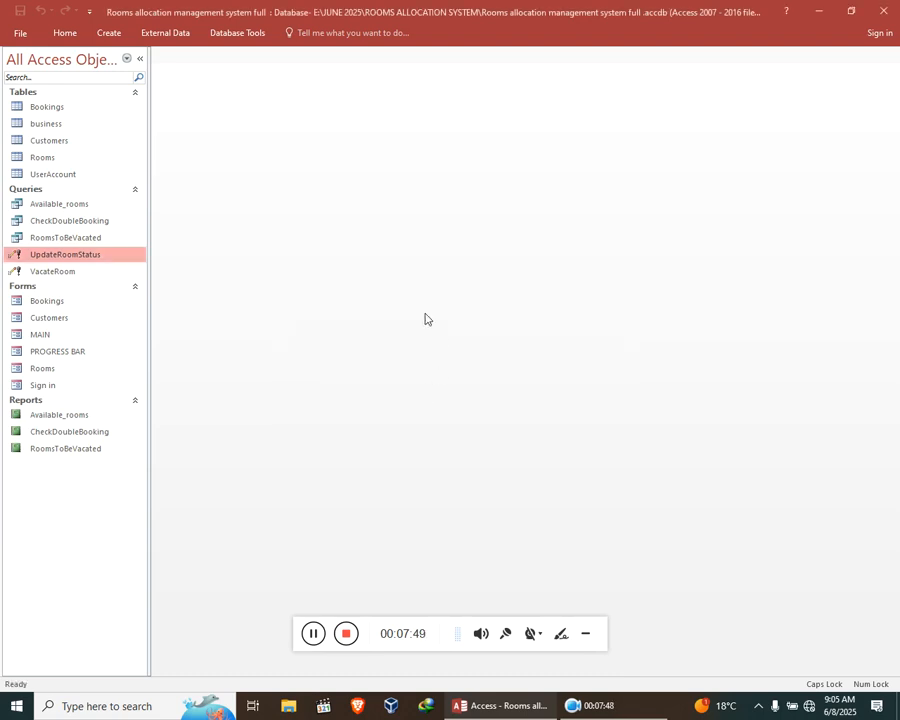
View and close each of the three reports in turn, entering room ID 7 for the CheckDoubleBooking report.
double_click(66, 416)
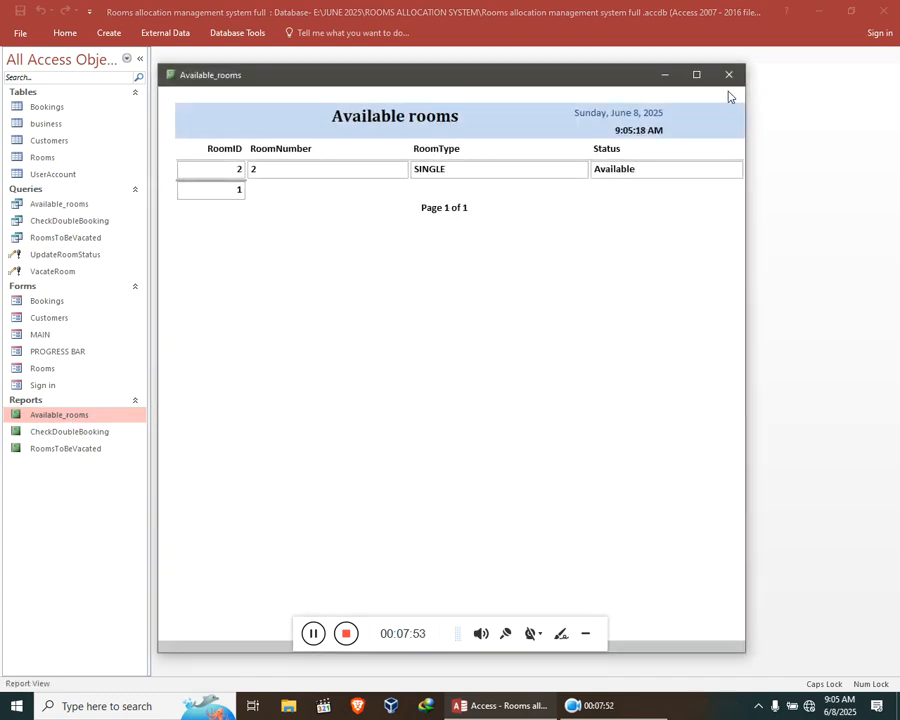
click(729, 74)
click(80, 433)
double_click(81, 436)
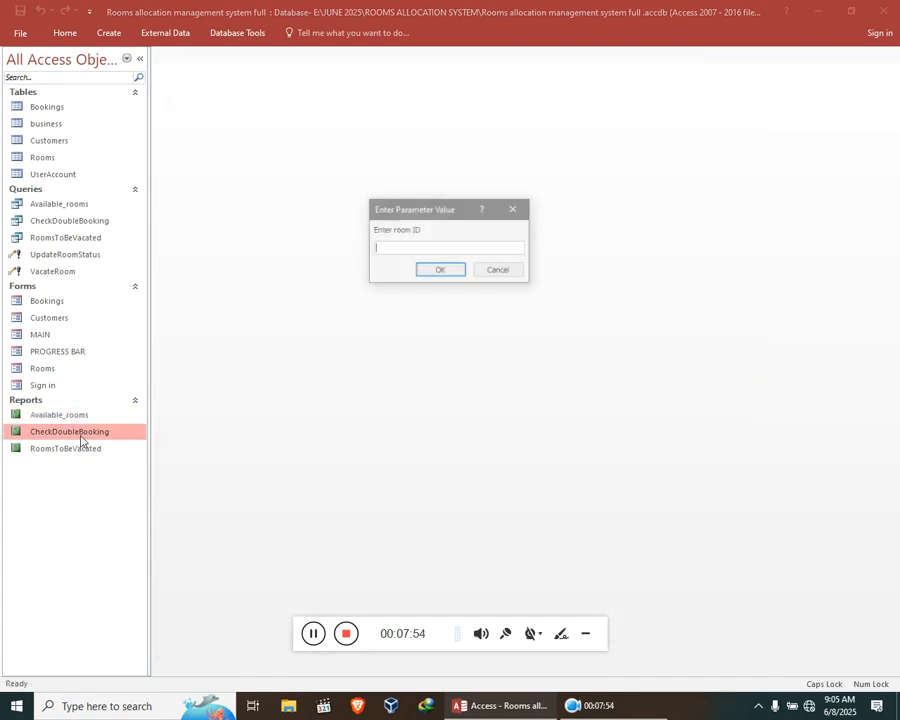
key(Return)
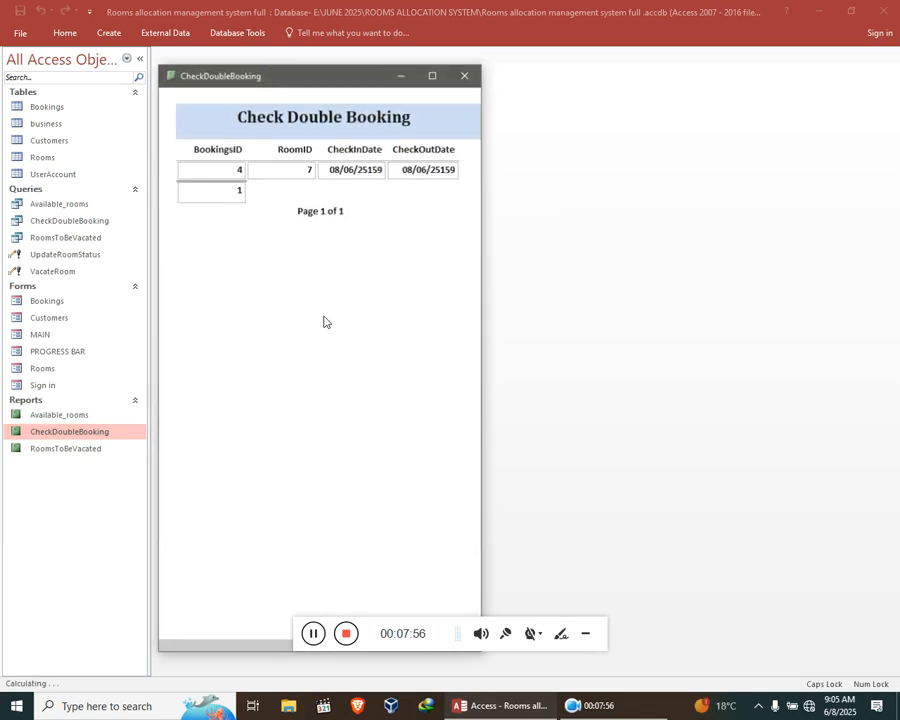
click(464, 74)
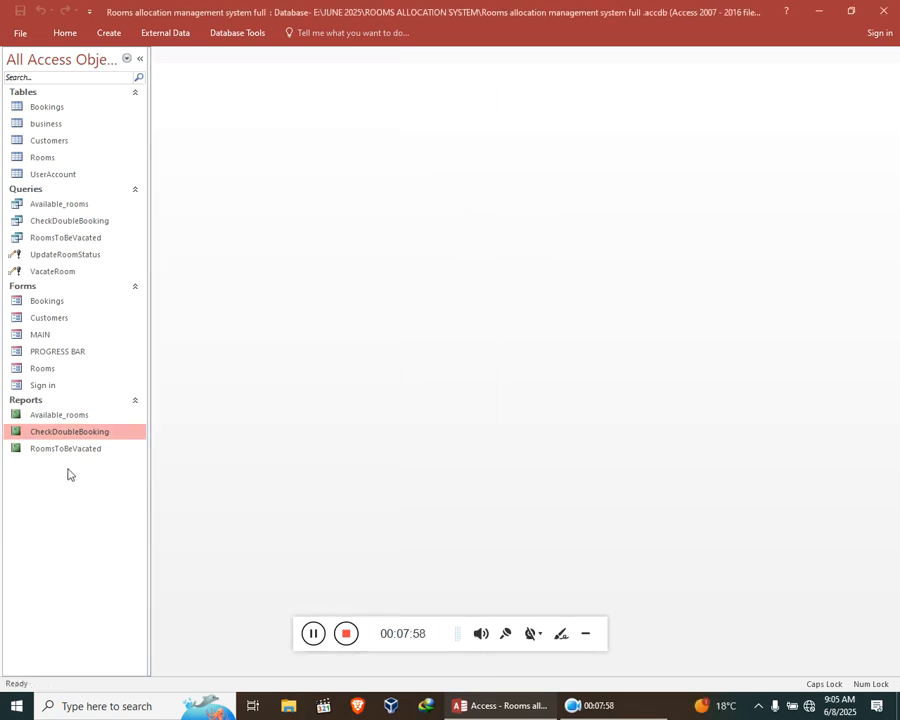
double_click(76, 448)
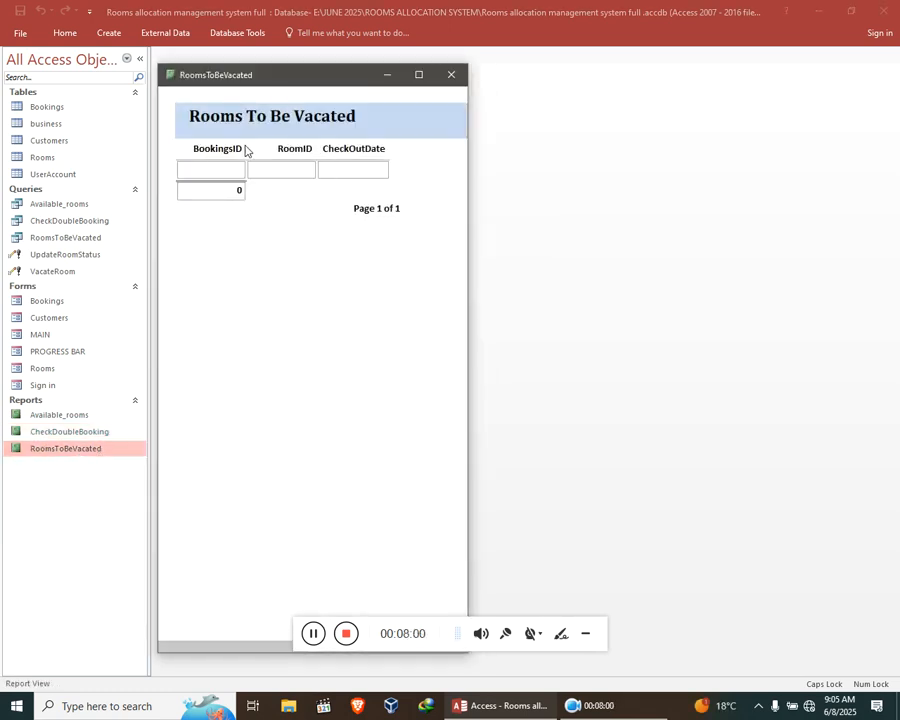
click(451, 74)
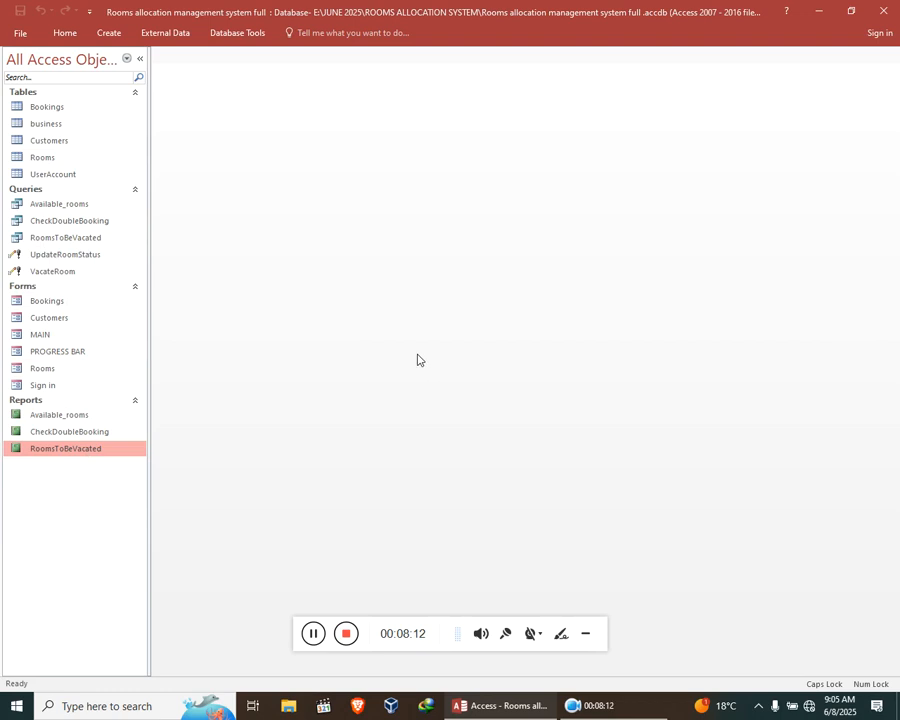
Open the MAIN form, view the customer details form from it, and close both forms with confirmation.
double_click(58, 336)
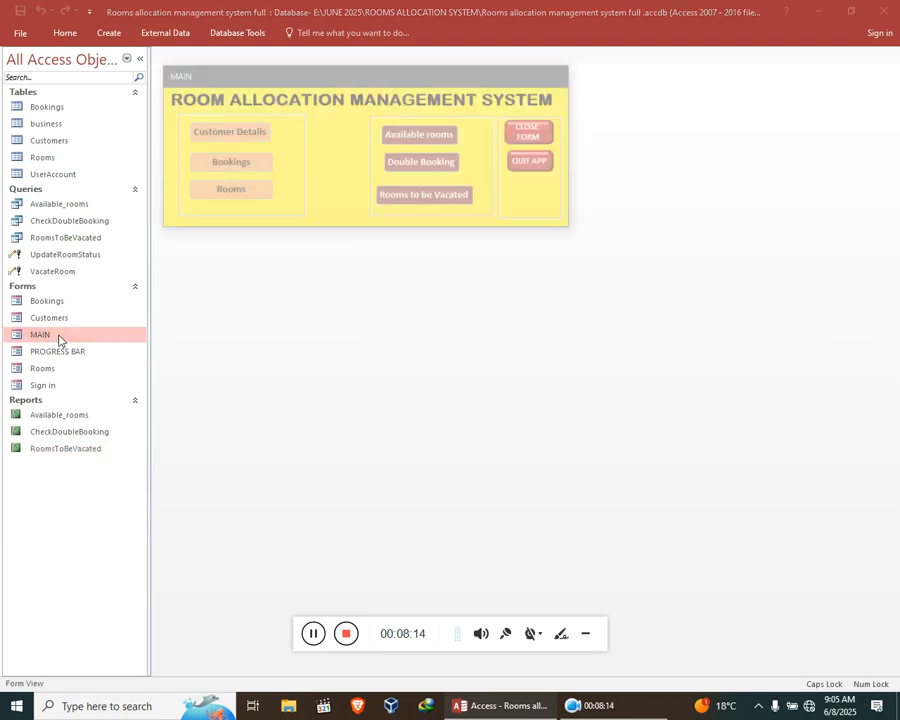
drag(280, 77, 299, 203)
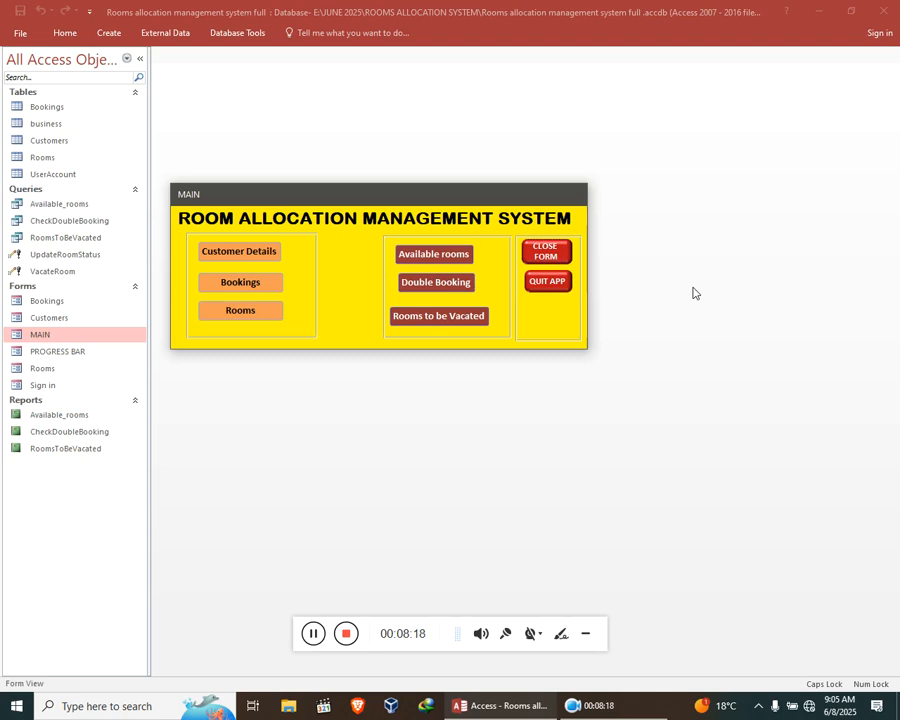
click(276, 253)
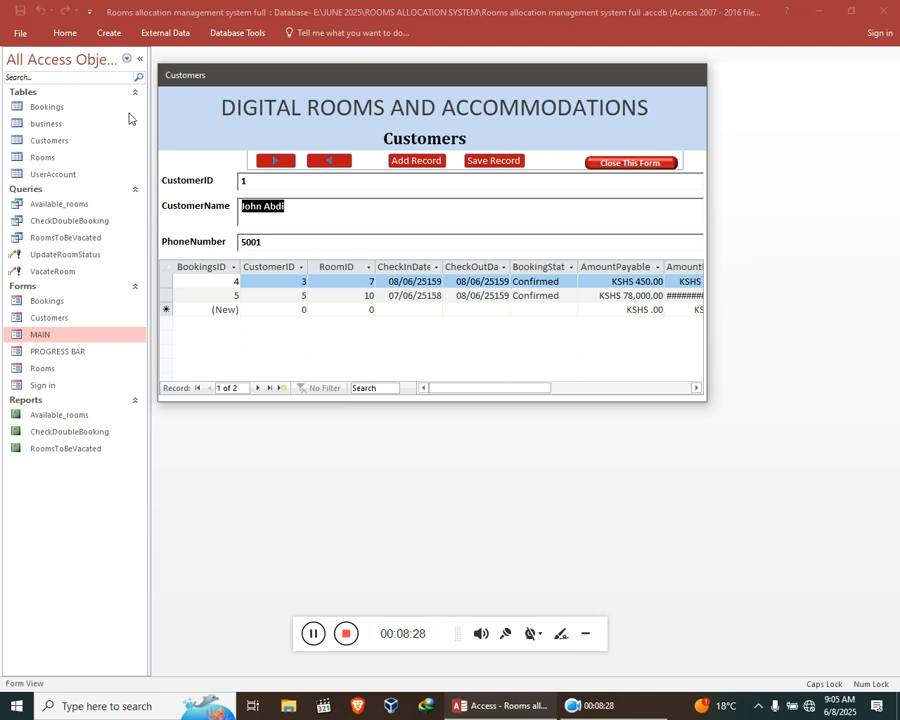
click(613, 166)
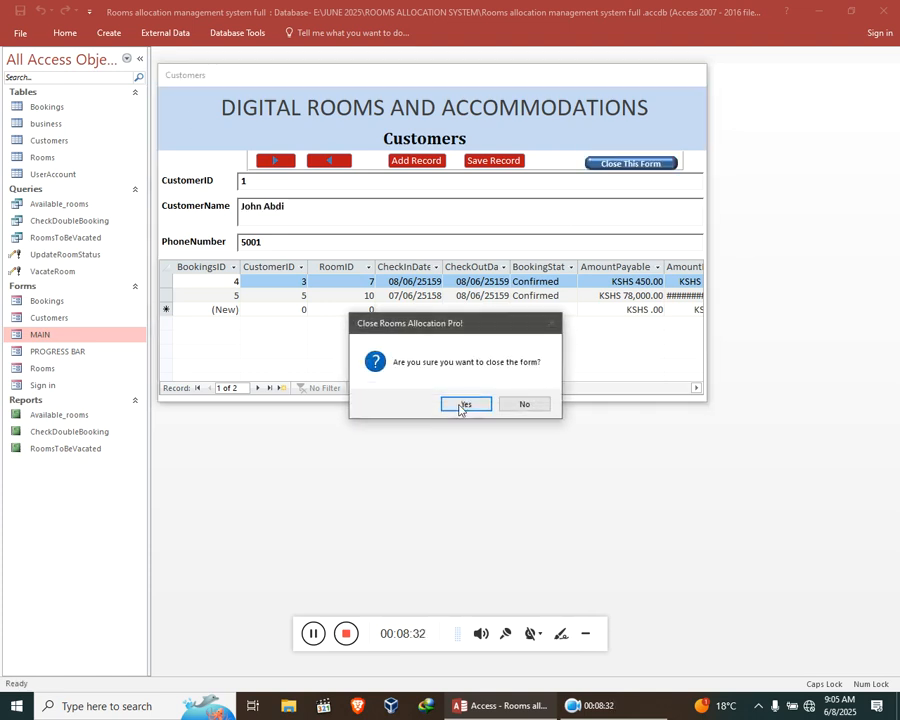
click(462, 404)
click(543, 252)
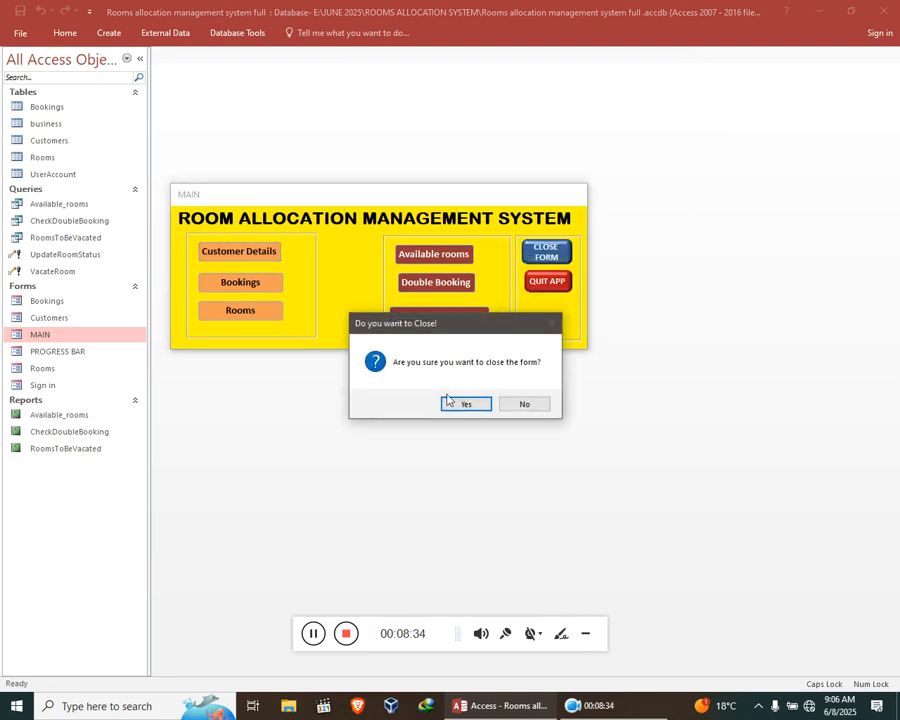
click(460, 402)
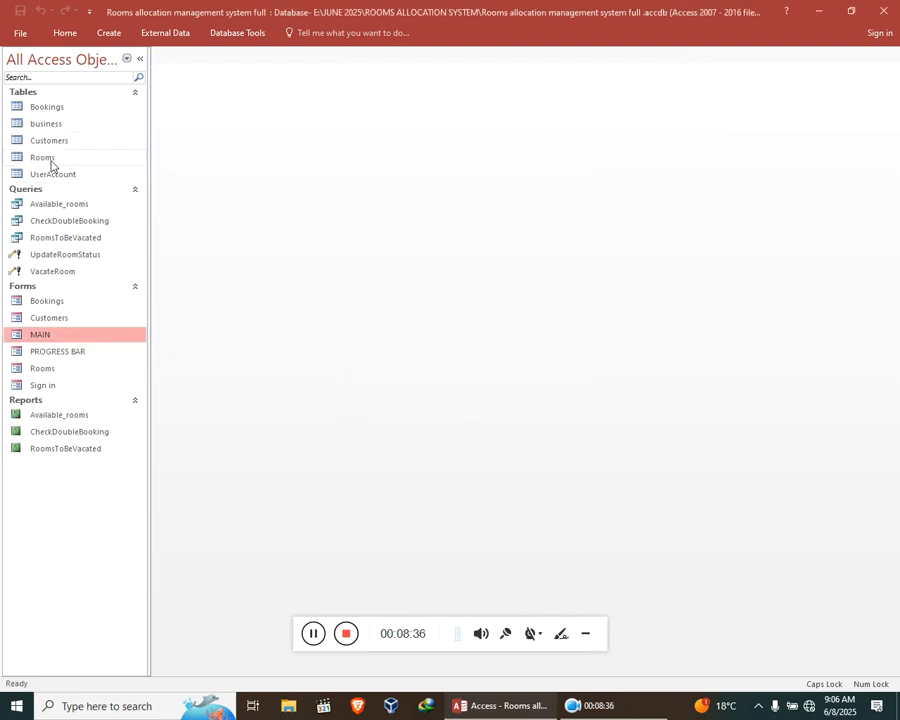
Open the business table and widen the Enterprise column to fit the full business name.
double_click(50, 124)
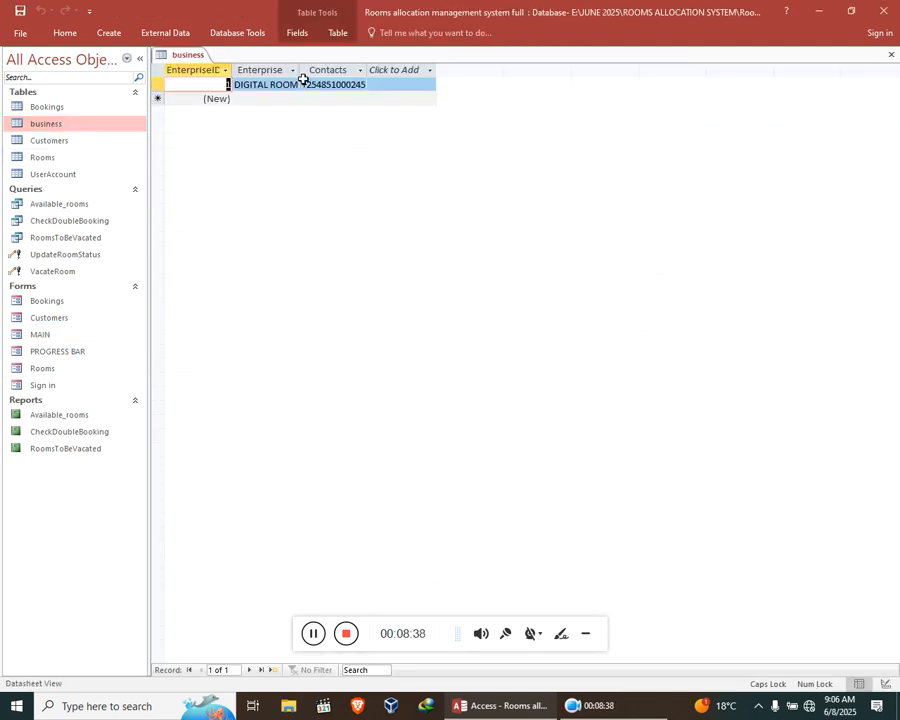
drag(299, 70, 499, 94)
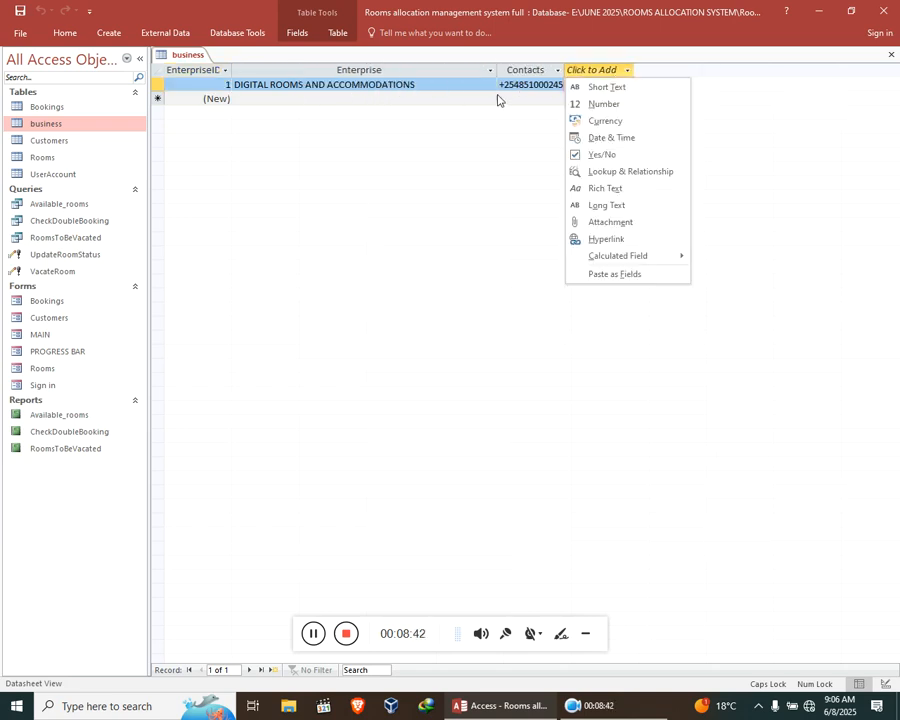
click(563, 71)
click(559, 72)
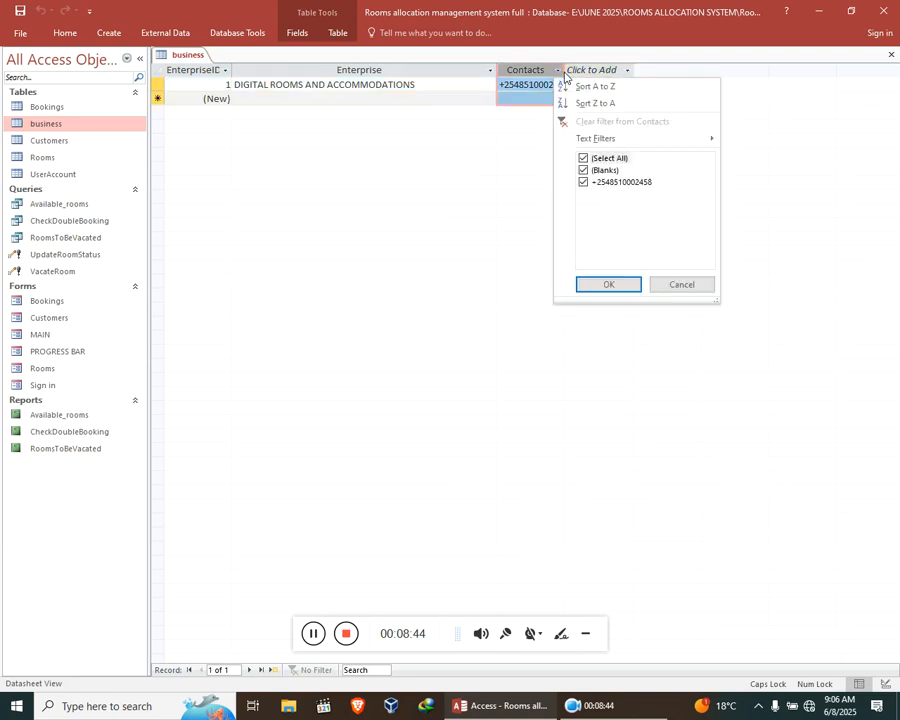
click(503, 99)
Change the country code of the business record's contact number to +256.
click(519, 86)
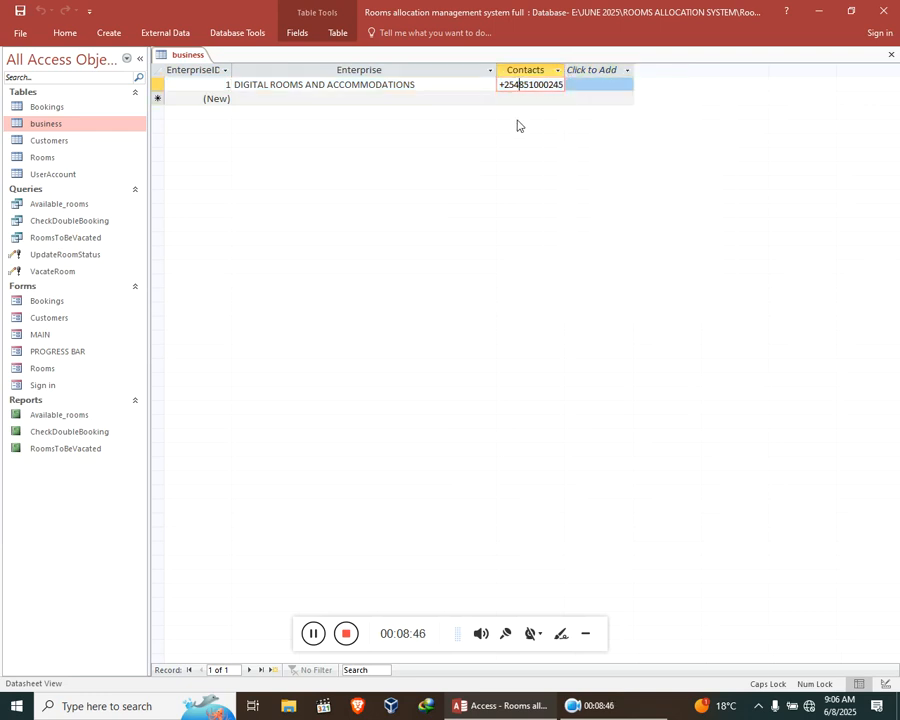
key(BackSpace)
text(6)
key(shift+Tab)
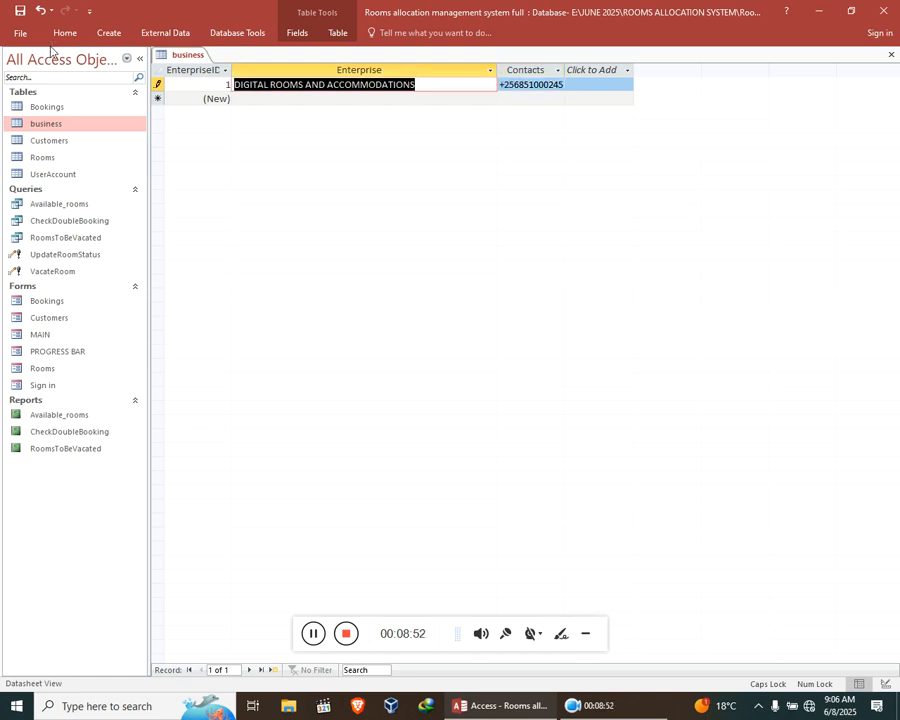
Rename the enterprise to LAGOS AND NAIROBI HOTEL ROOMS, then close the business table and save its layout changes.
text(LAGOS A)
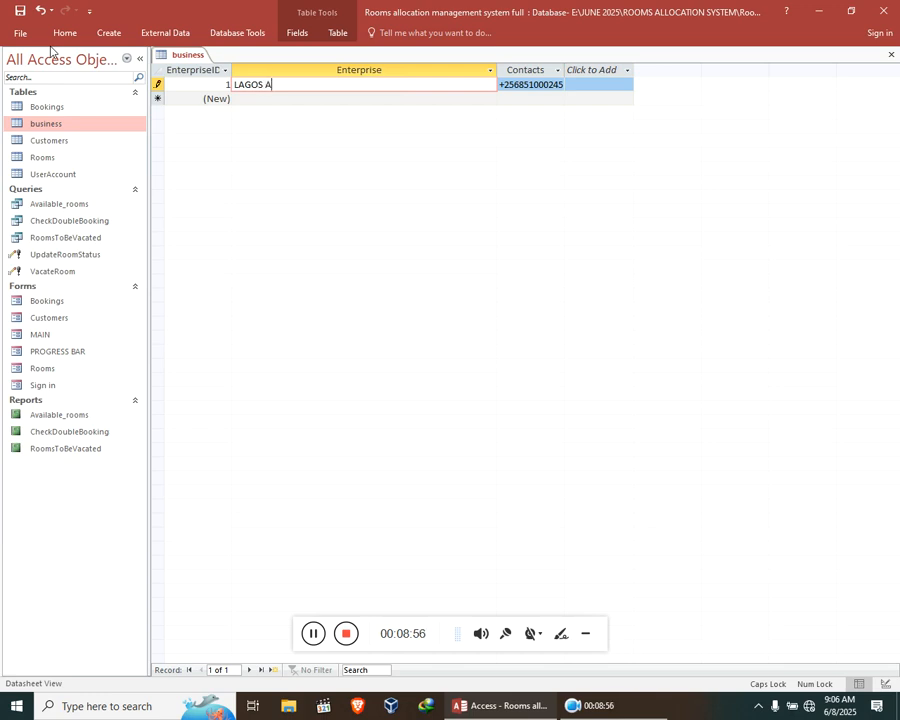
text(ND NAIROBI HOTE)
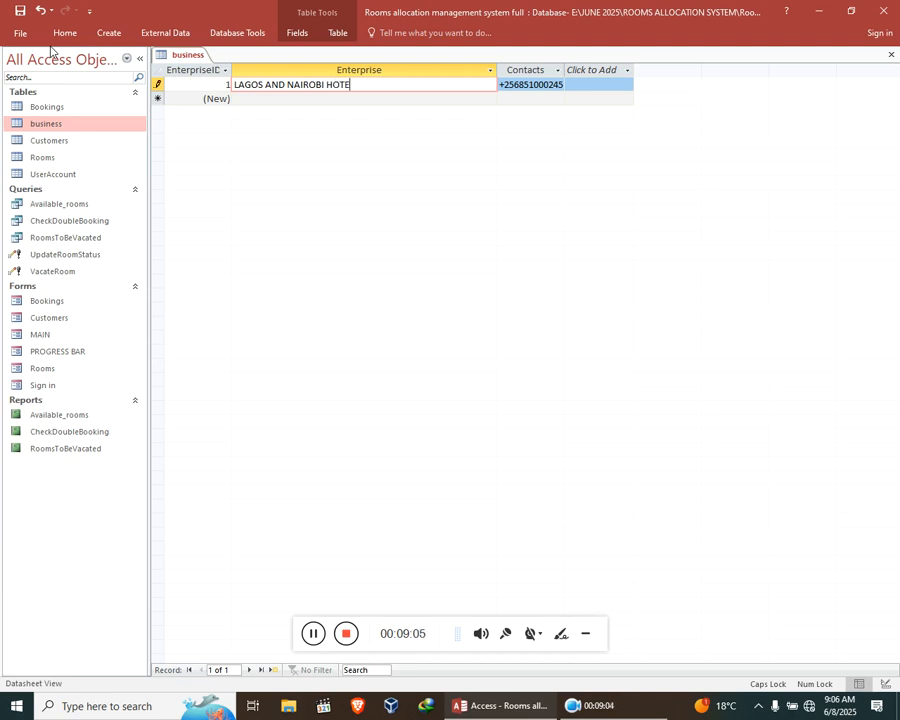
text(L ROOMS)
click(366, 98)
click(892, 55)
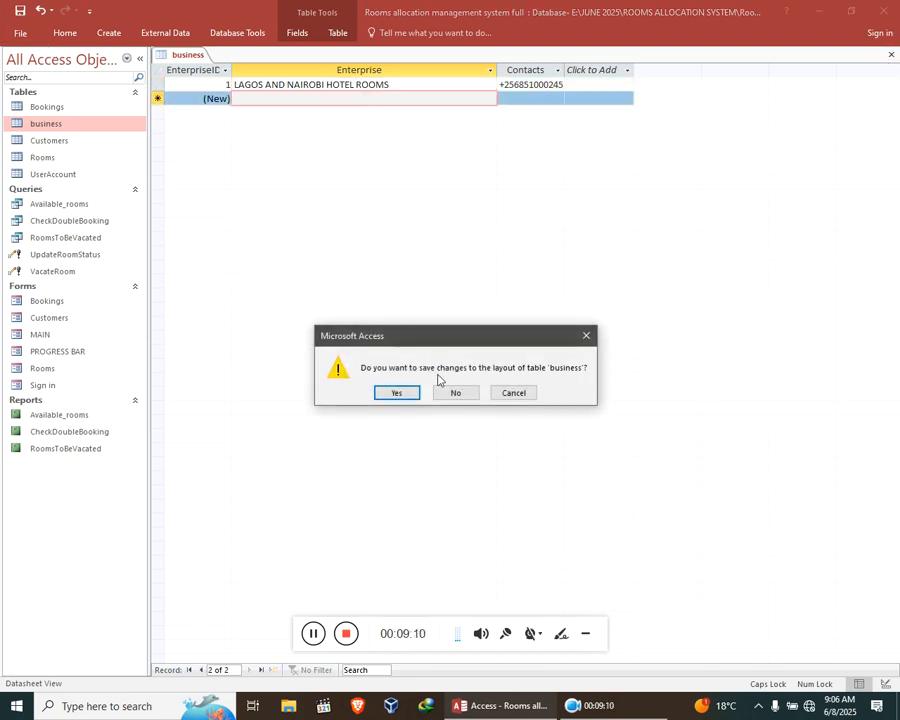
click(396, 390)
Check the business name heading on the Customers and Rooms forms, closing each form with confirmation.
double_click(64, 317)
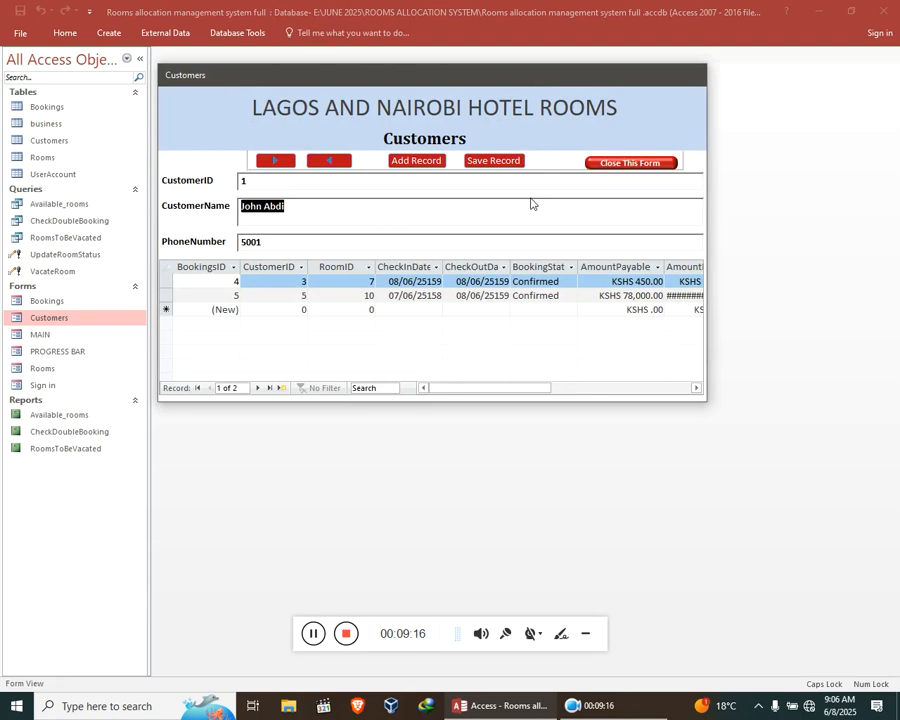
click(627, 162)
click(468, 401)
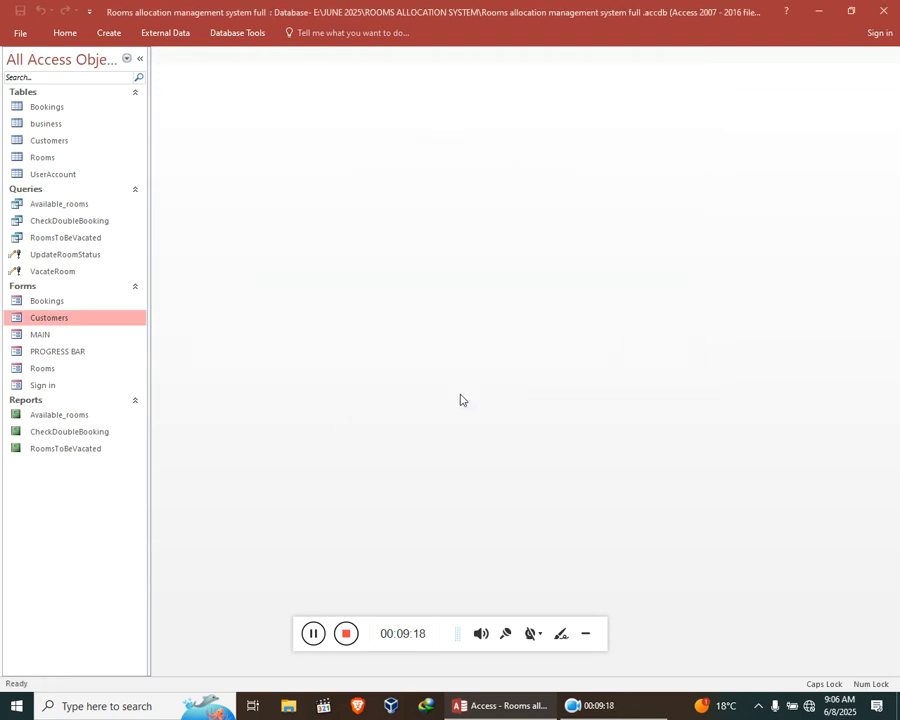
double_click(56, 370)
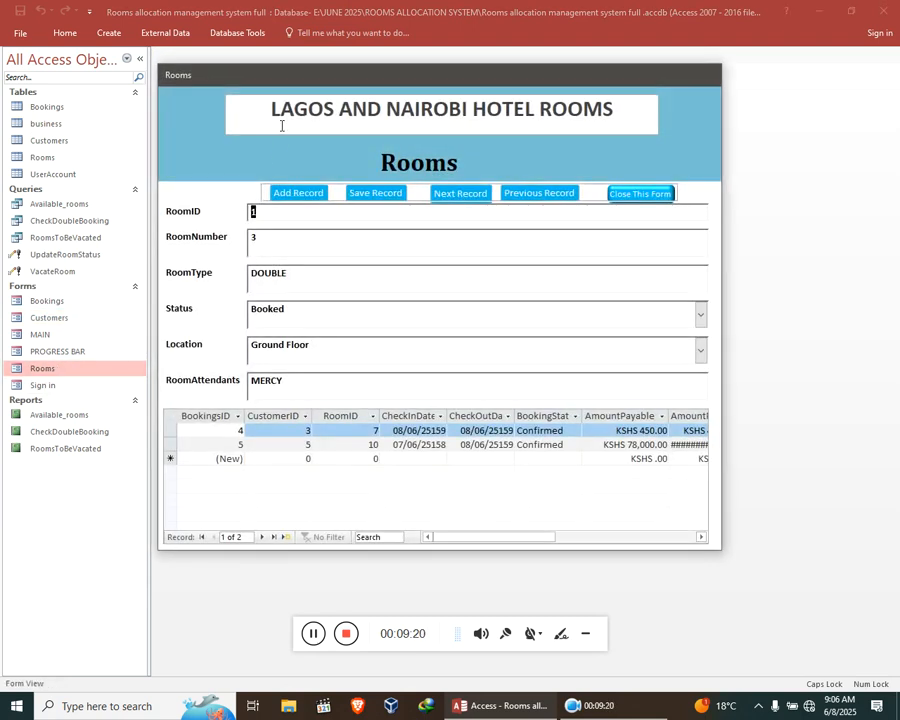
click(640, 193)
click(466, 400)
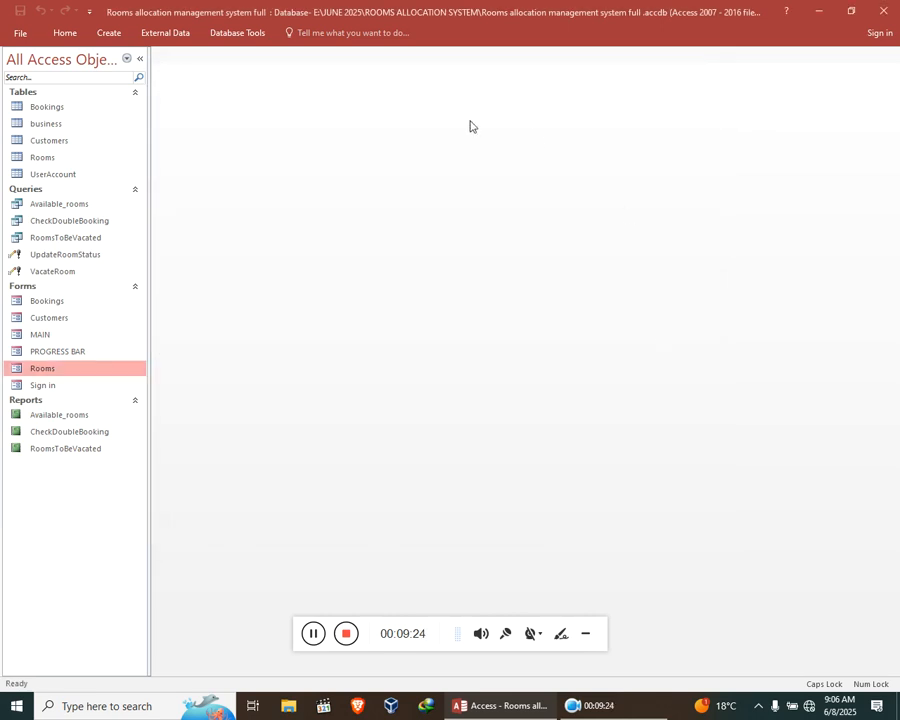
Reopen the Customers form to examine its heading.
double_click(71, 318)
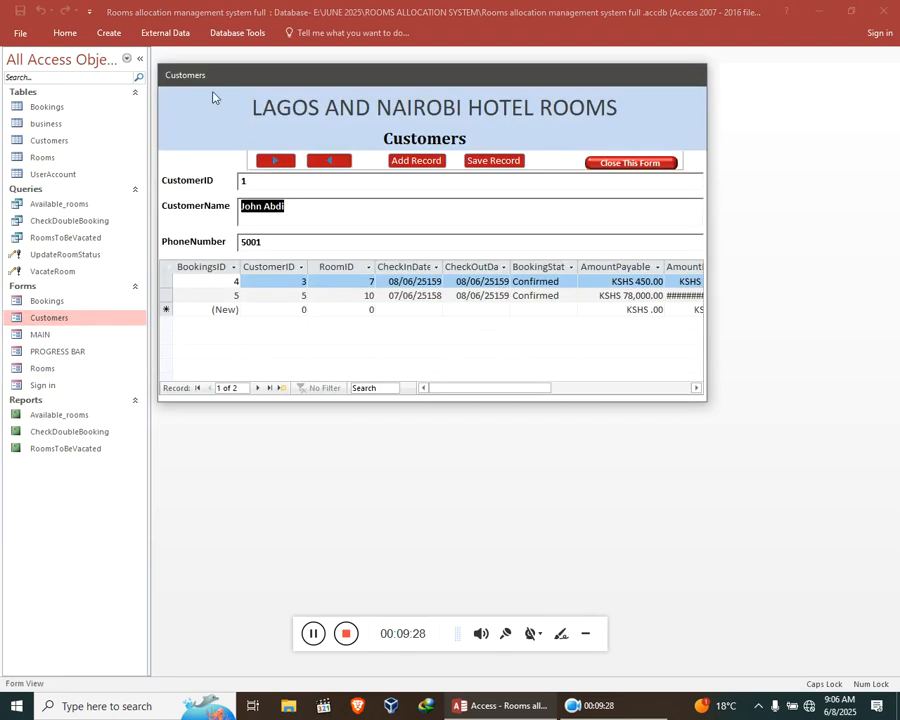